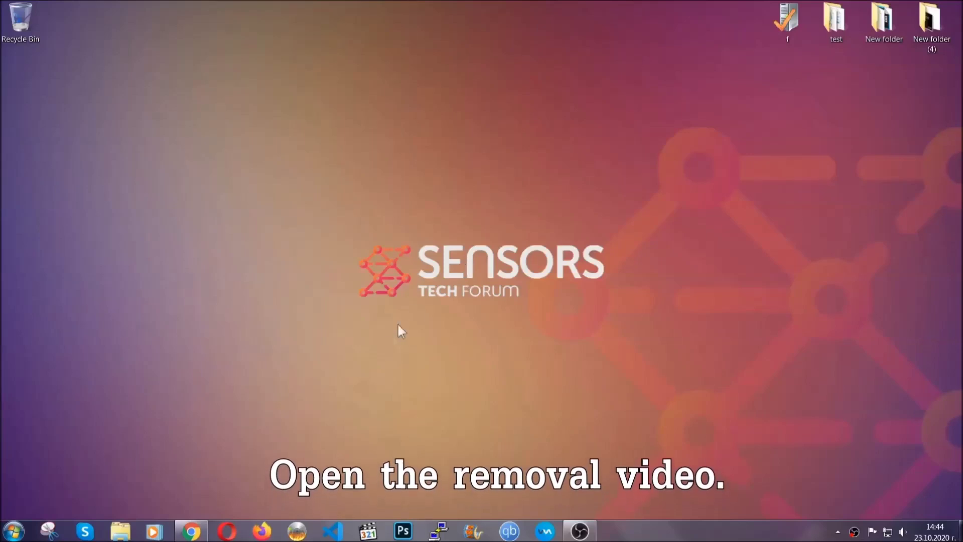
Download SpyHunter-Installer.exe through the YouTube video's description link and launch it.
left_click(191, 531)
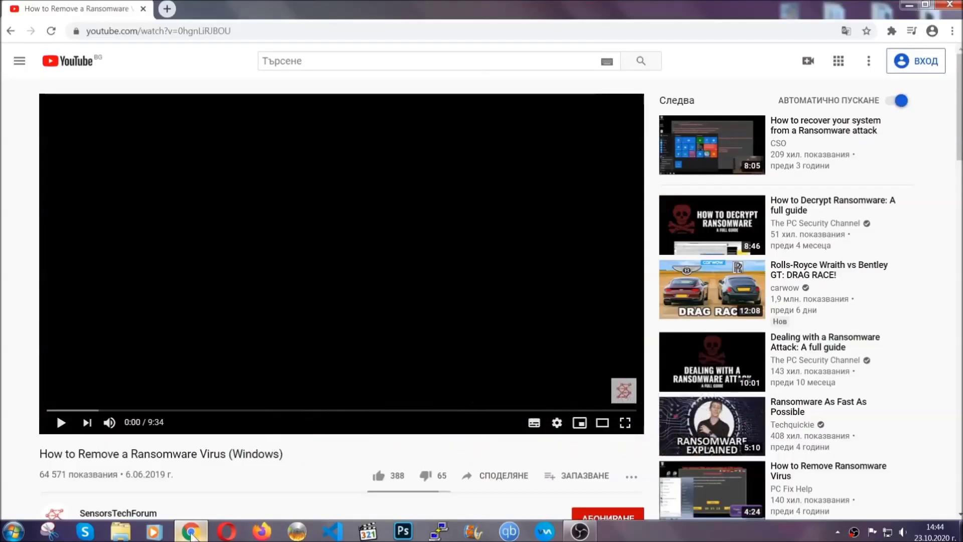
scroll(177, 409, "down", 4)
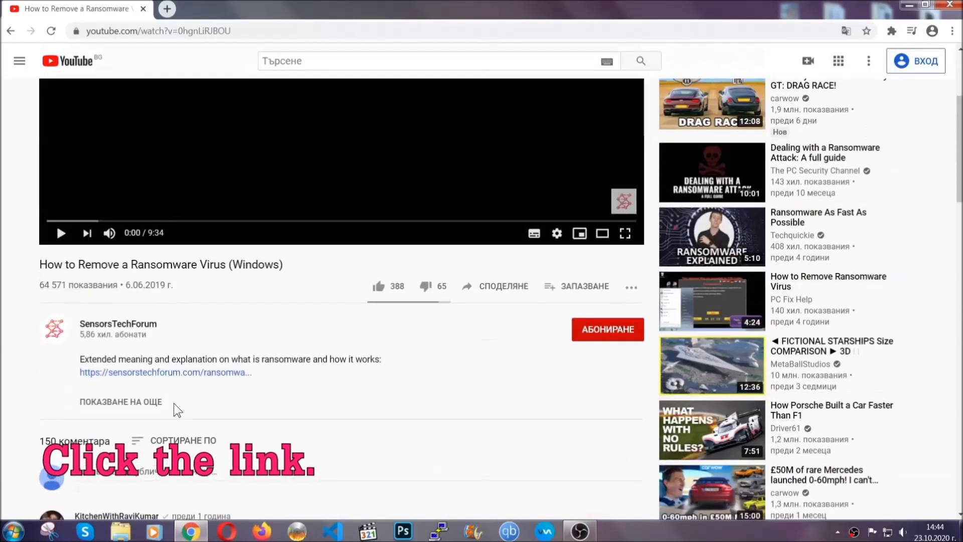
left_click(191, 374)
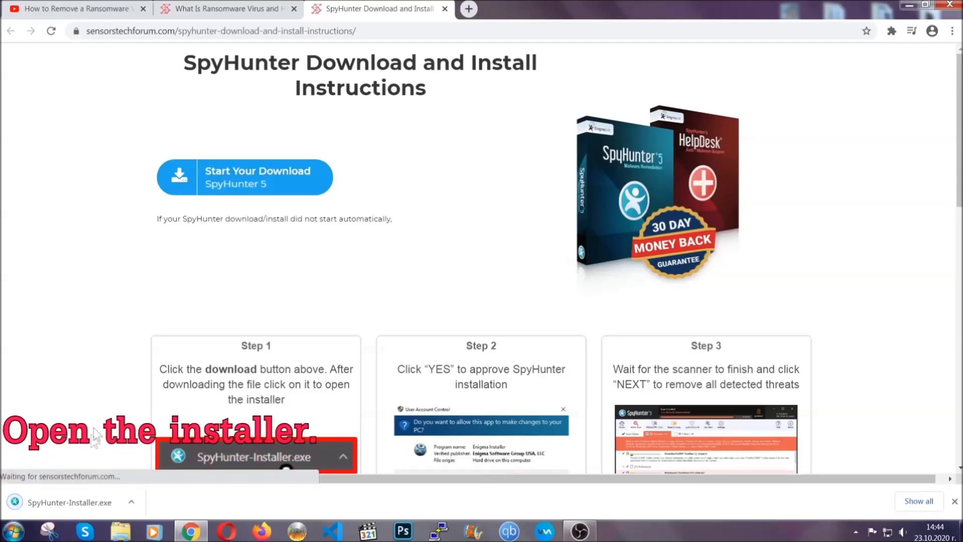
left_click(68, 501)
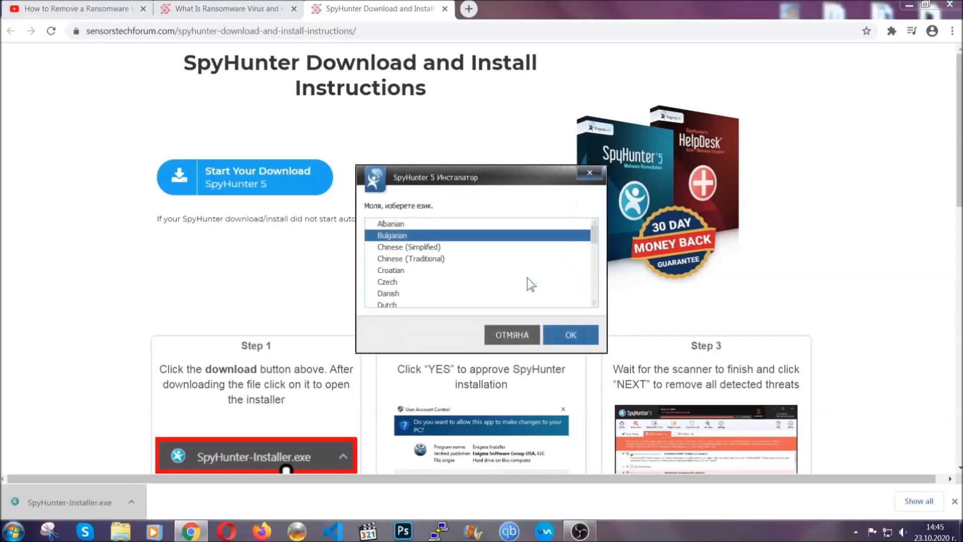
Install SpyHunter 5 in English, accepting the EULA and Privacy Policy, and finish setup.
scroll(497, 280, "down", 2)
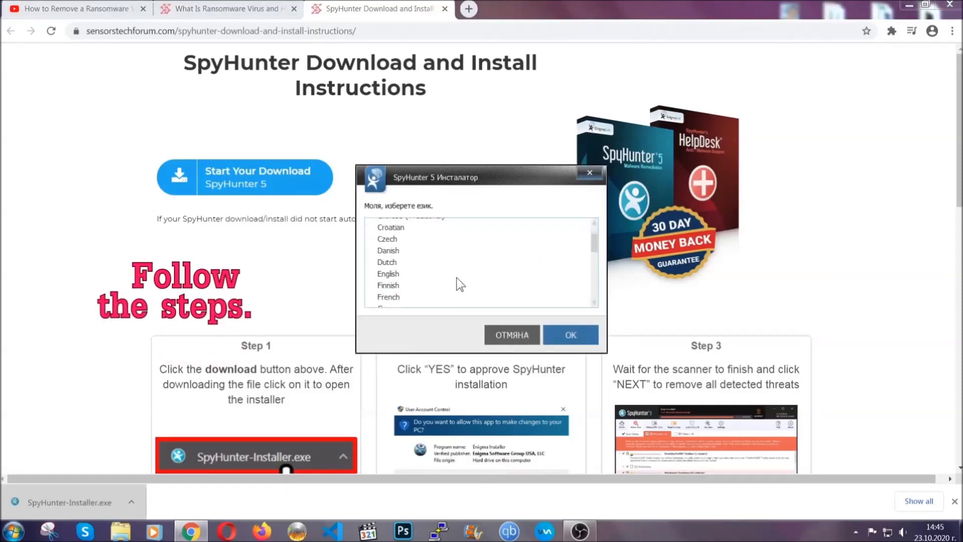
left_click(456, 274)
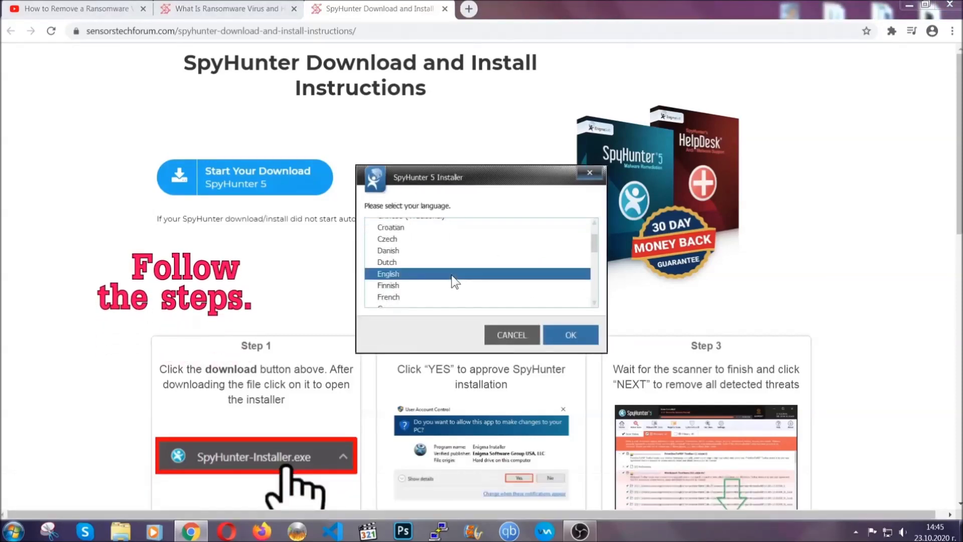
left_click(559, 334)
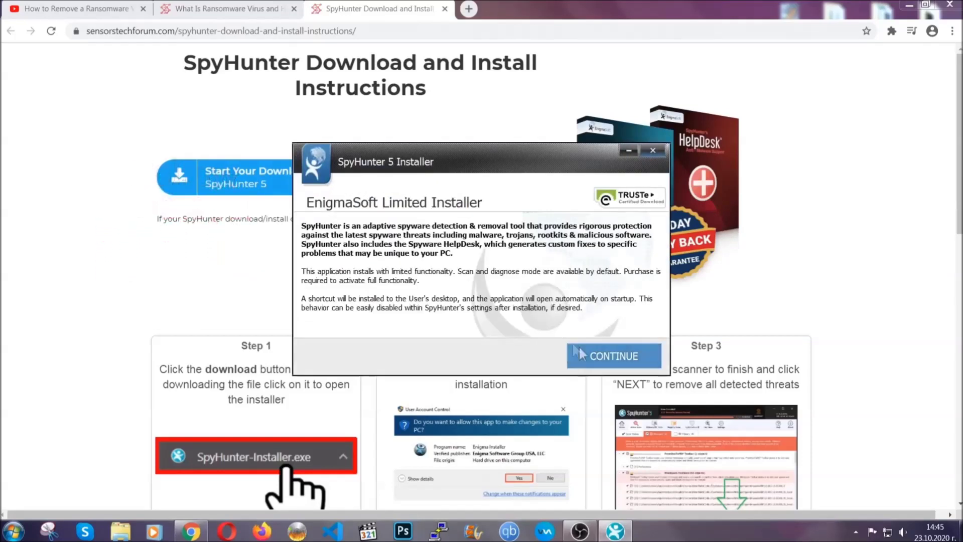
left_click(581, 353)
left_click(552, 326)
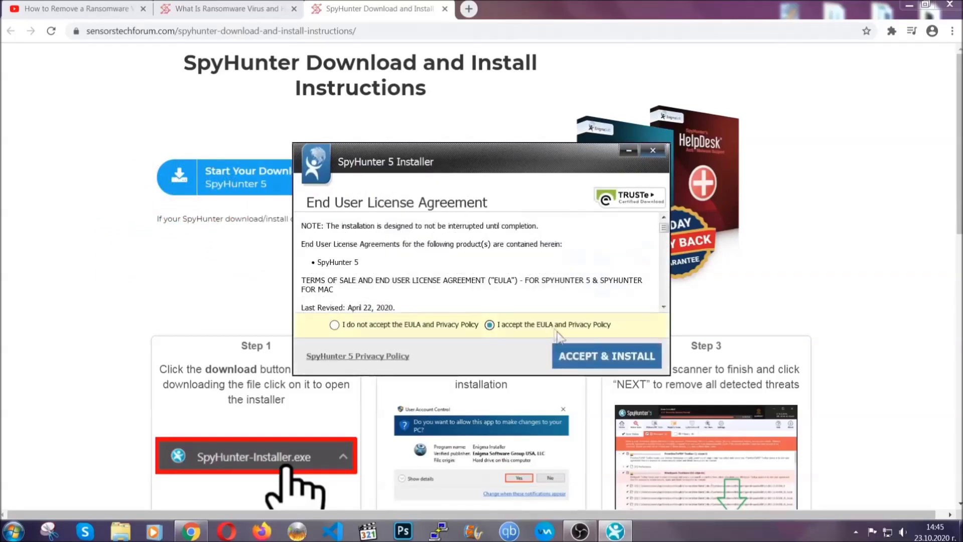
left_click(575, 356)
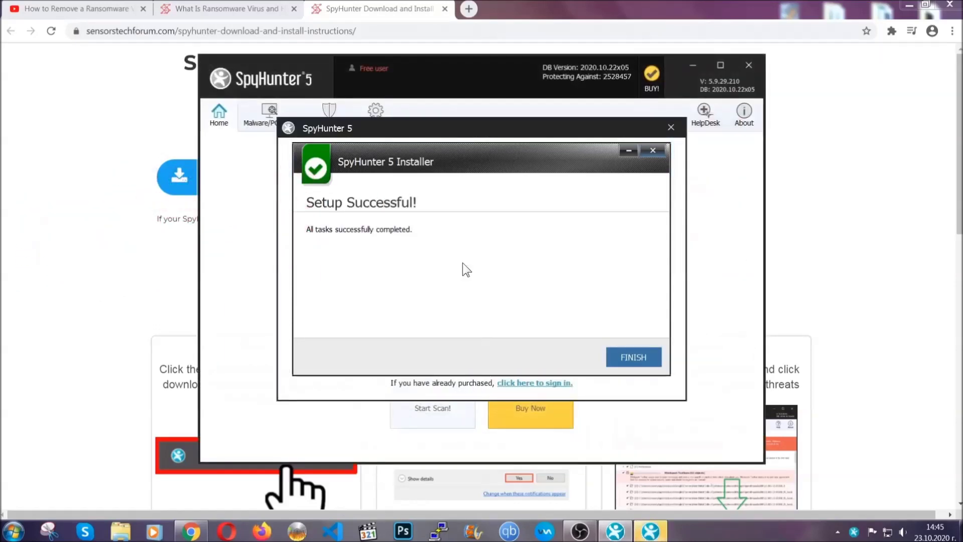
left_click(616, 359)
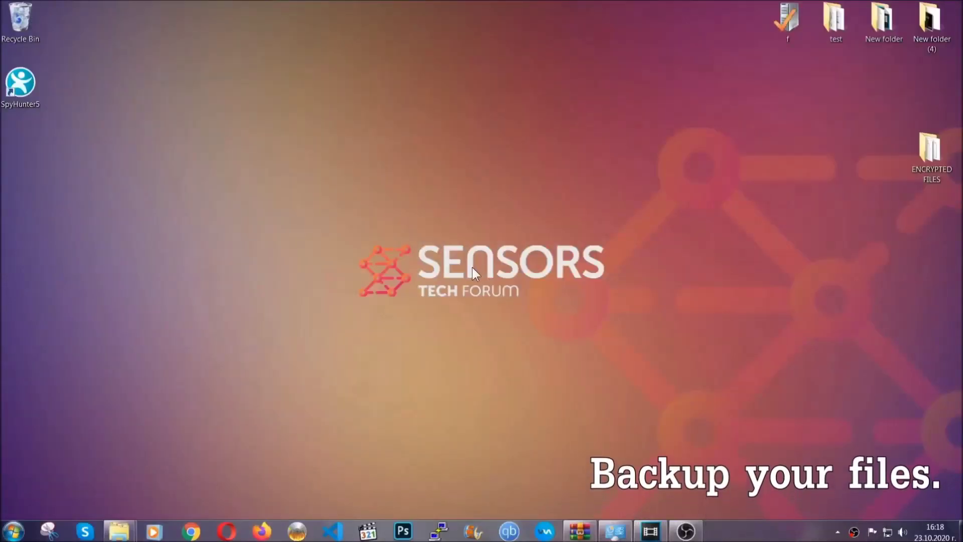
Copy all six .efji files from the ENCRYPTED FILES folder.
double_click(925, 155)
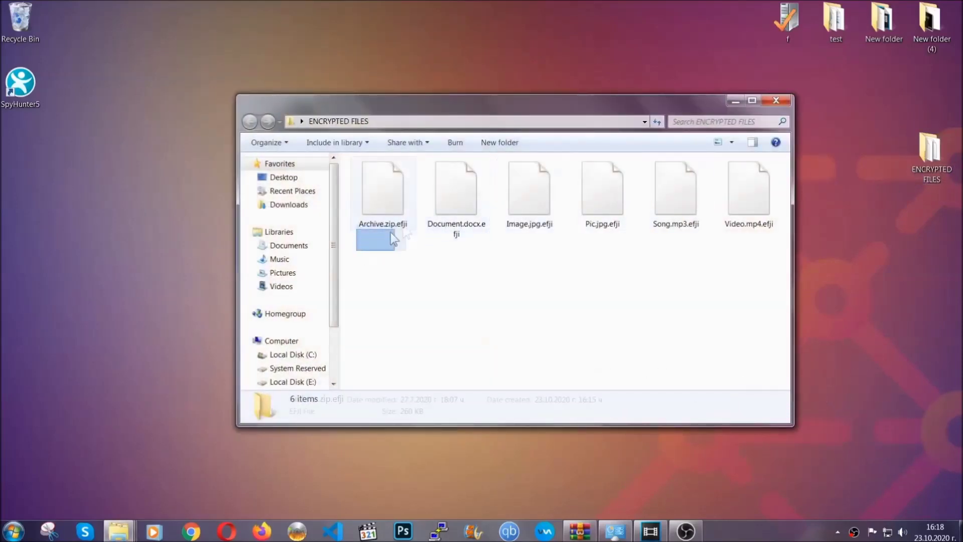
left_click_drag(391, 232, 754, 179)
right_click(753, 179)
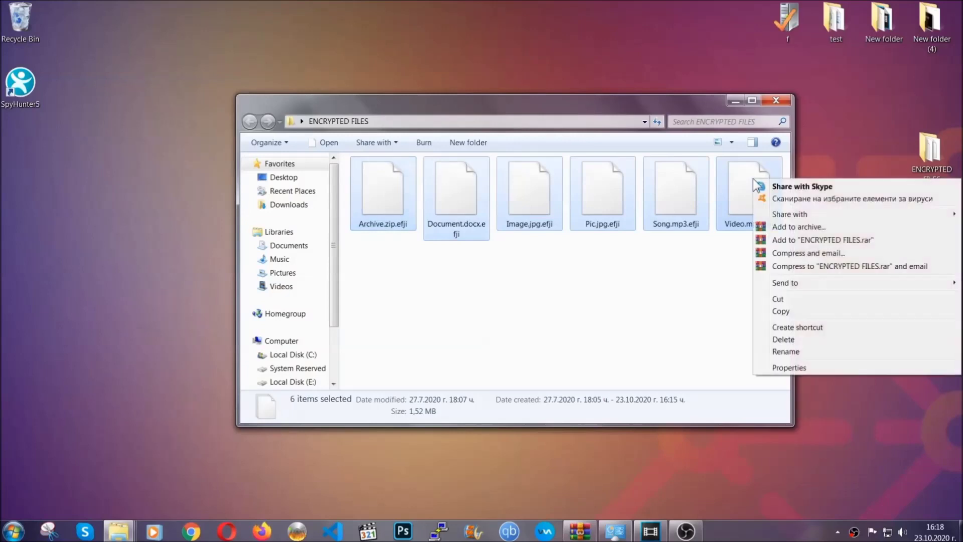
left_click(780, 312)
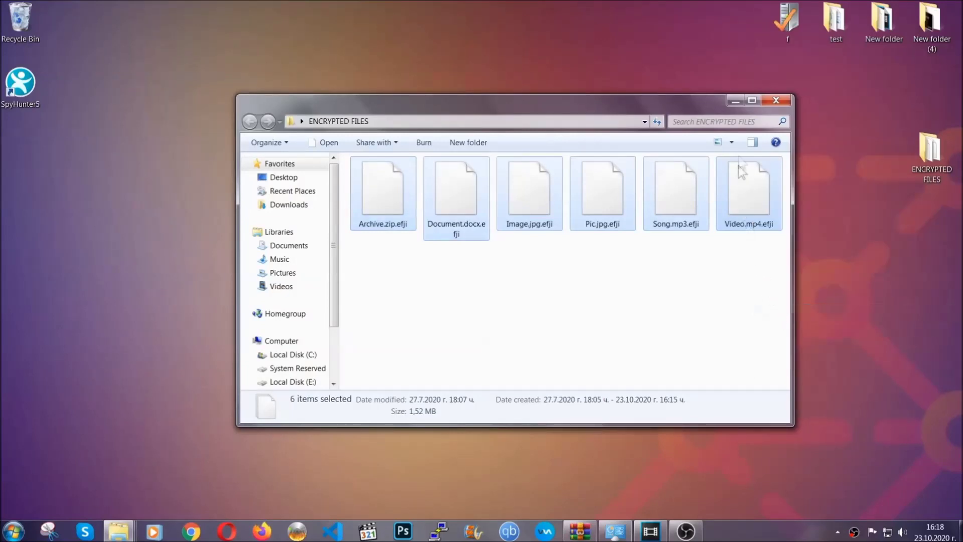
left_click(735, 102)
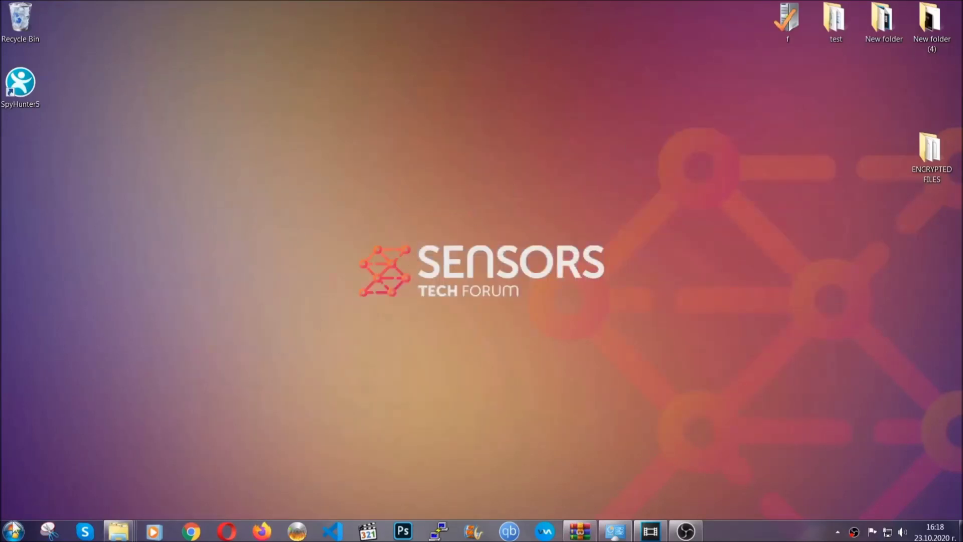
Paste the six copied files onto FLASH DRIVE (H:) and close the window.
left_click(13, 531)
left_click(182, 375)
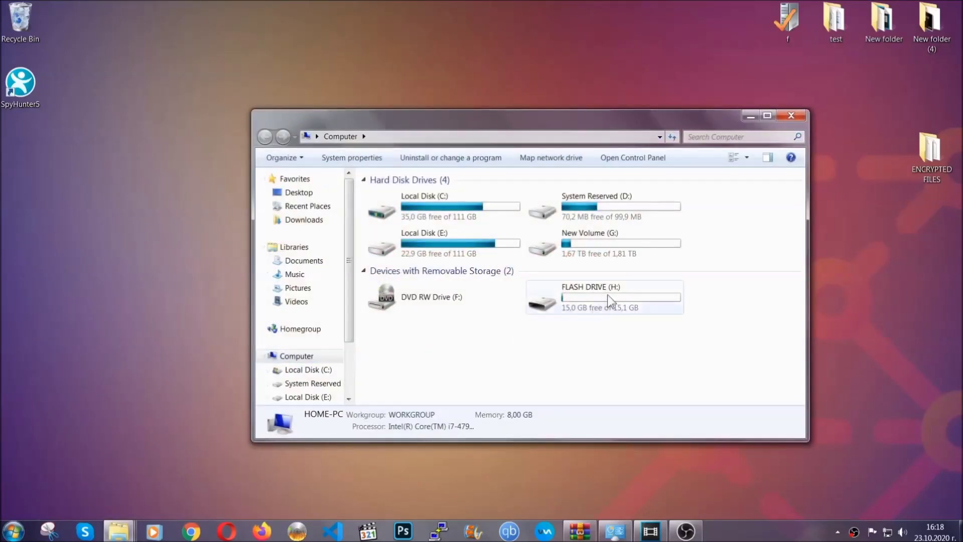
double_click(607, 294)
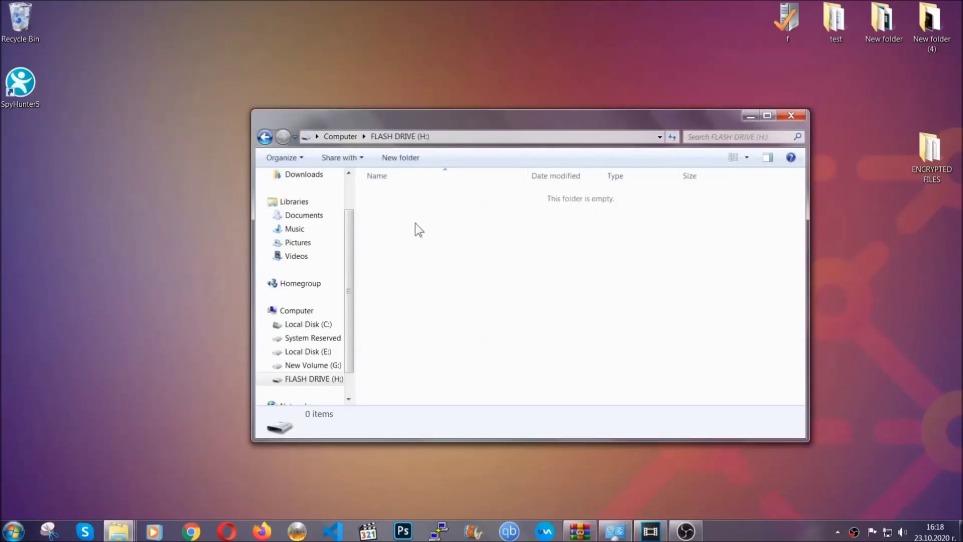
right_click(418, 229)
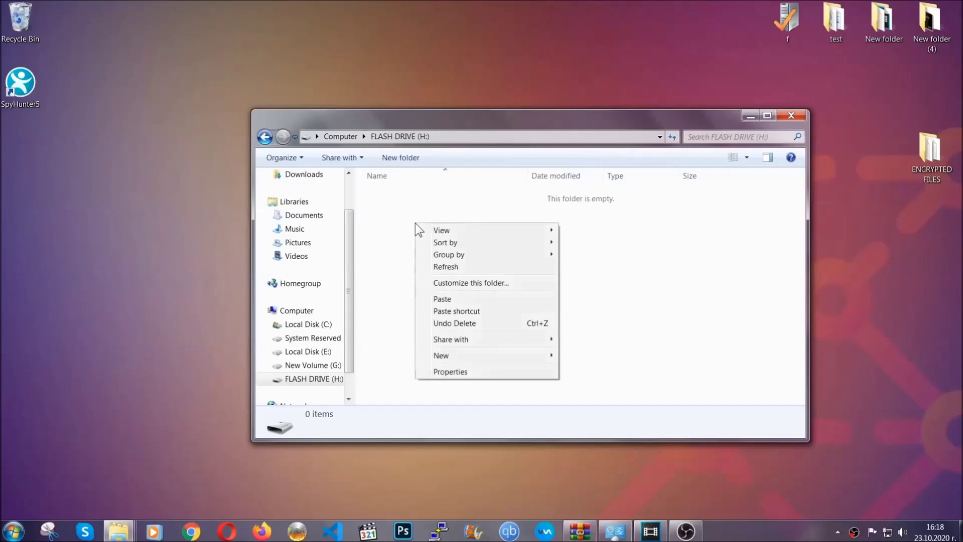
left_click(441, 299)
left_click(439, 300)
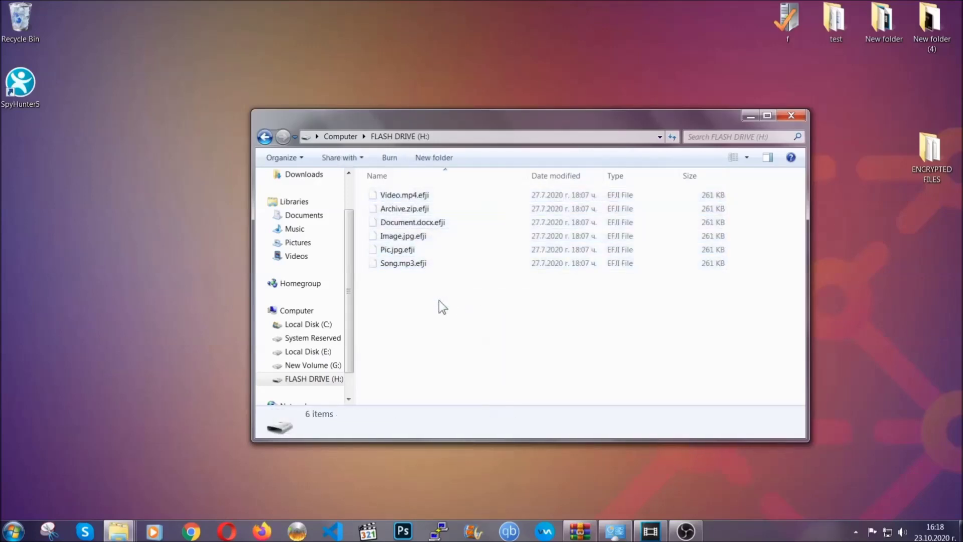
left_click(792, 116)
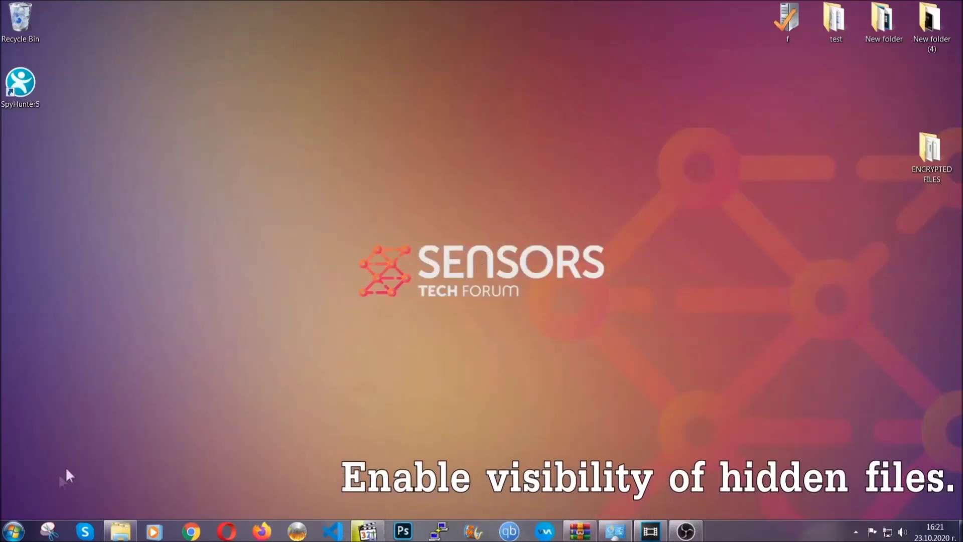
Find 'show hidden files and folders' in Start search and apply Show hidden files, folders, and drives.
left_click(13, 531)
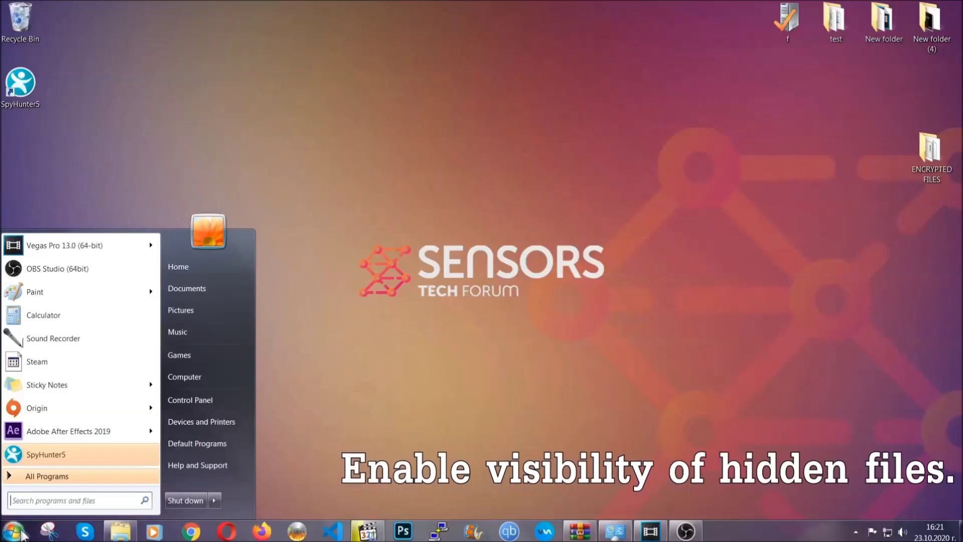
left_click(40, 499)
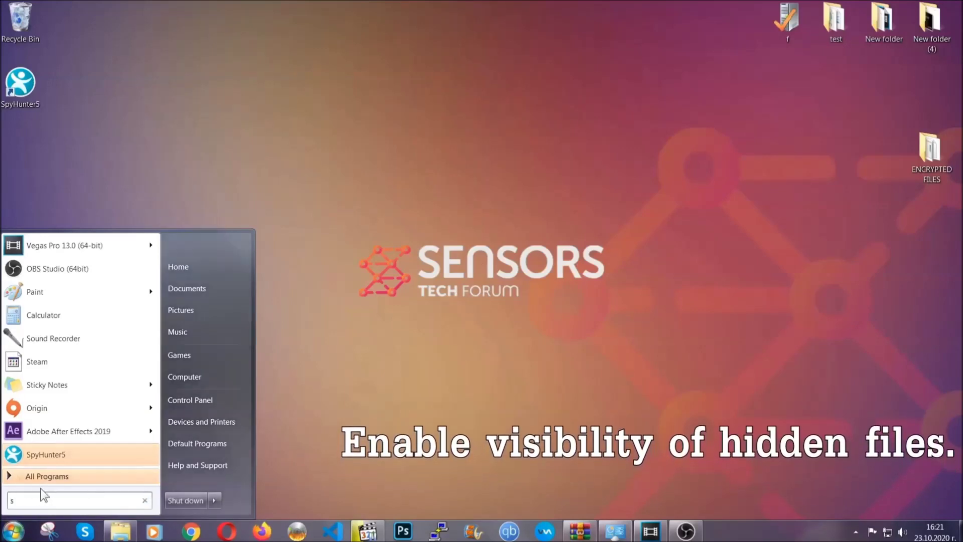
type("showh")
key("BackSpace")
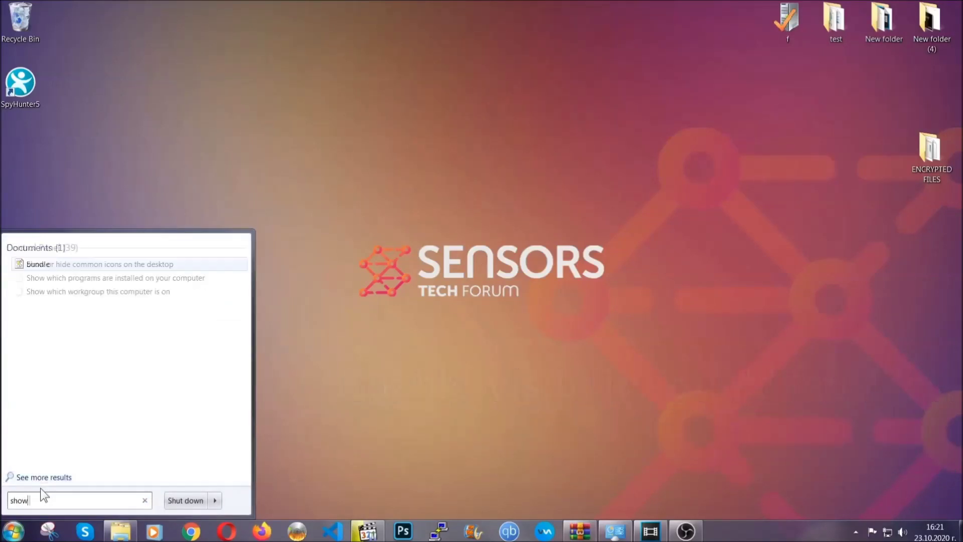
type("hidden files and folders")
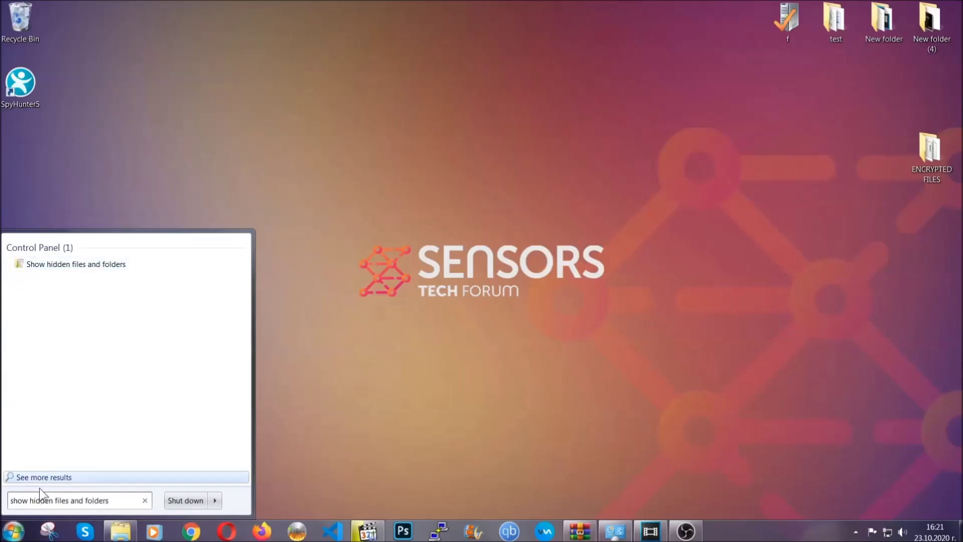
left_click(114, 265)
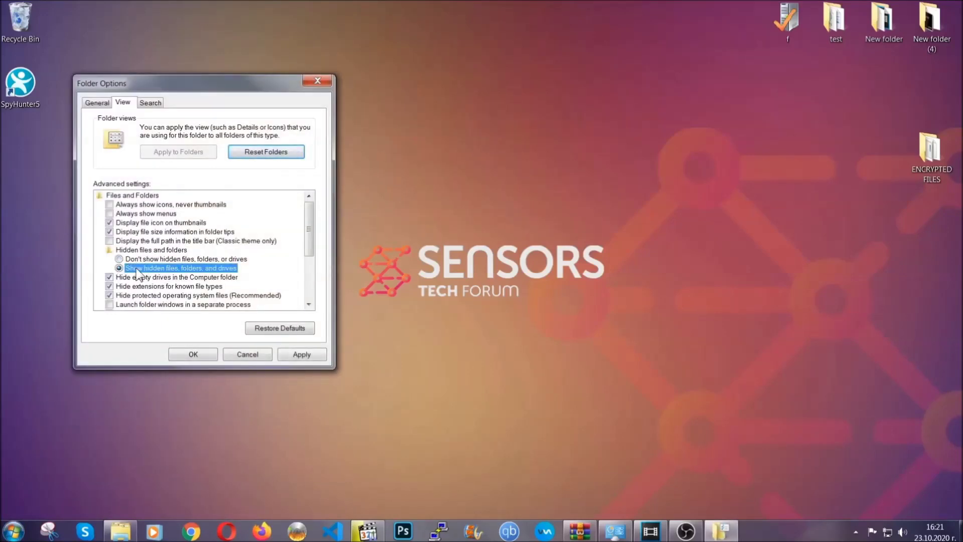
left_click(298, 357)
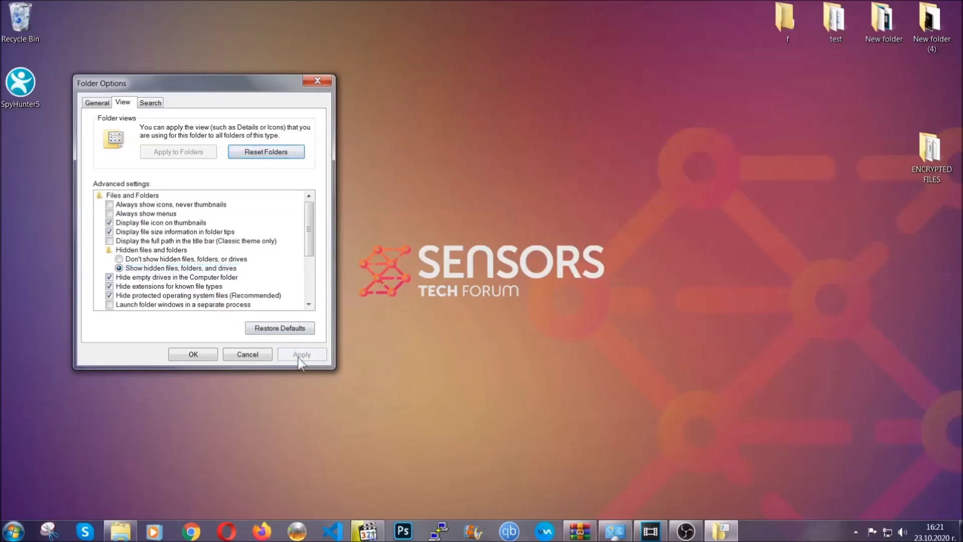
left_click(189, 354)
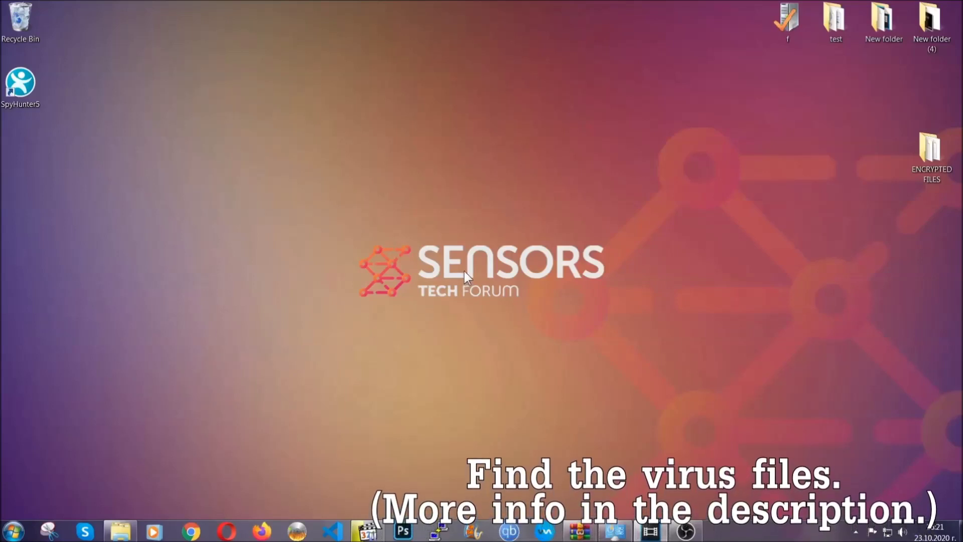
Search the whole Computer for 'fileextension:exe Example Vir'.
left_click(12, 531)
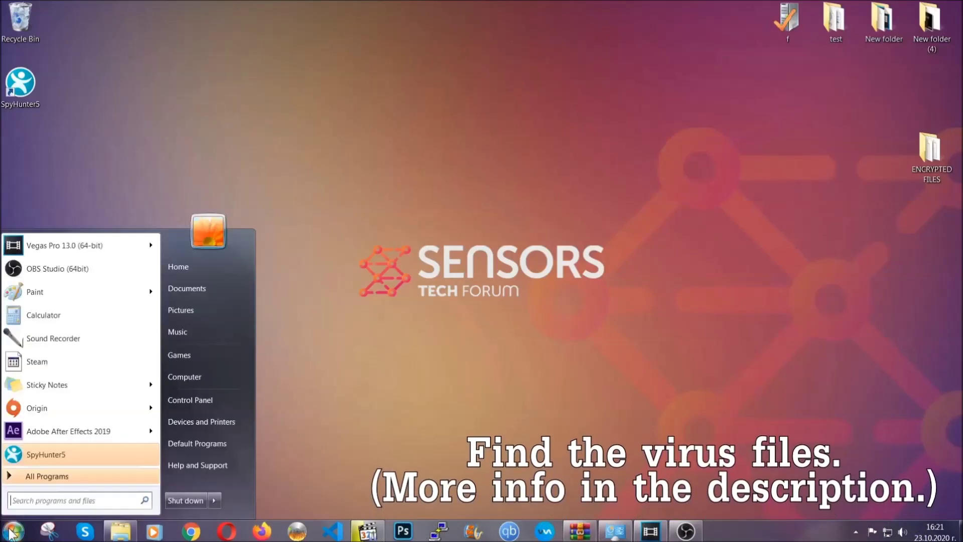
left_click(198, 375)
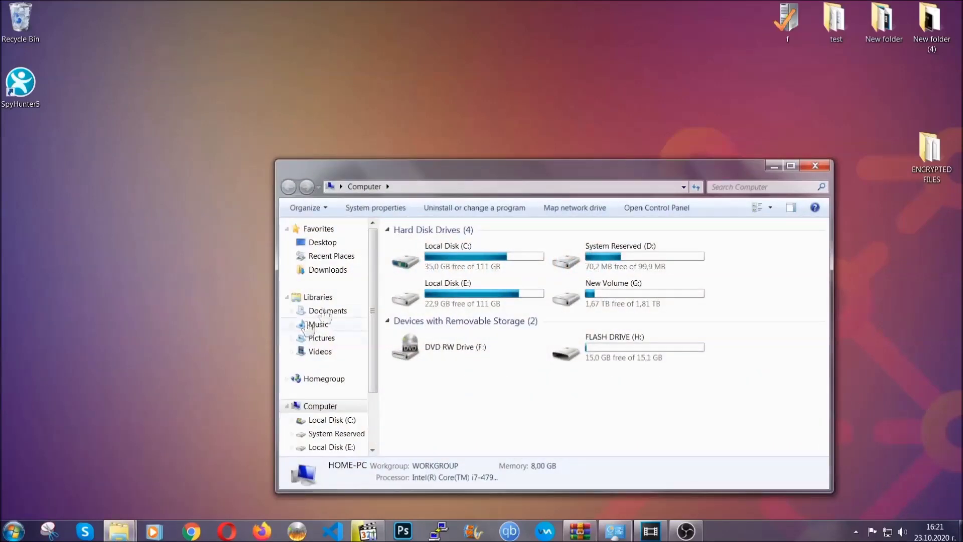
left_click_drag(525, 177, 462, 134)
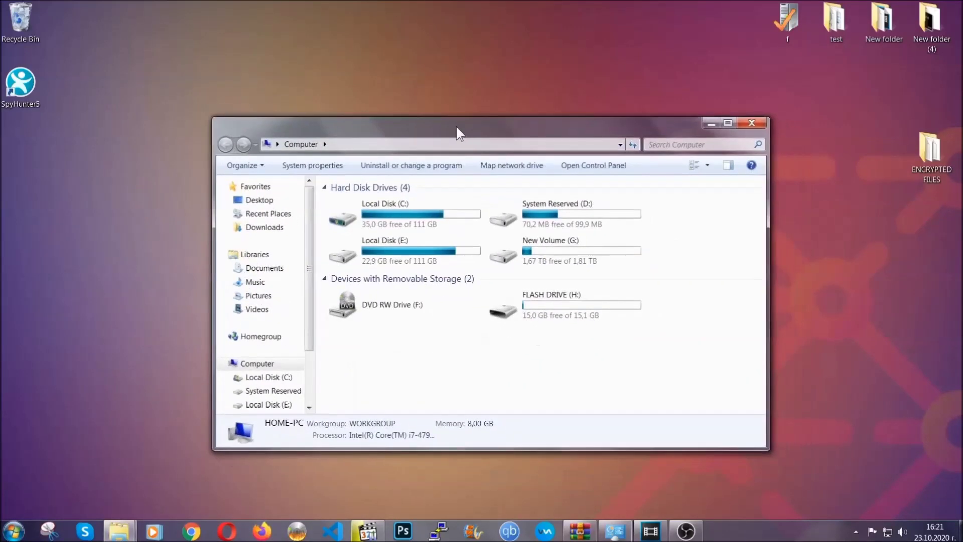
left_click(653, 145)
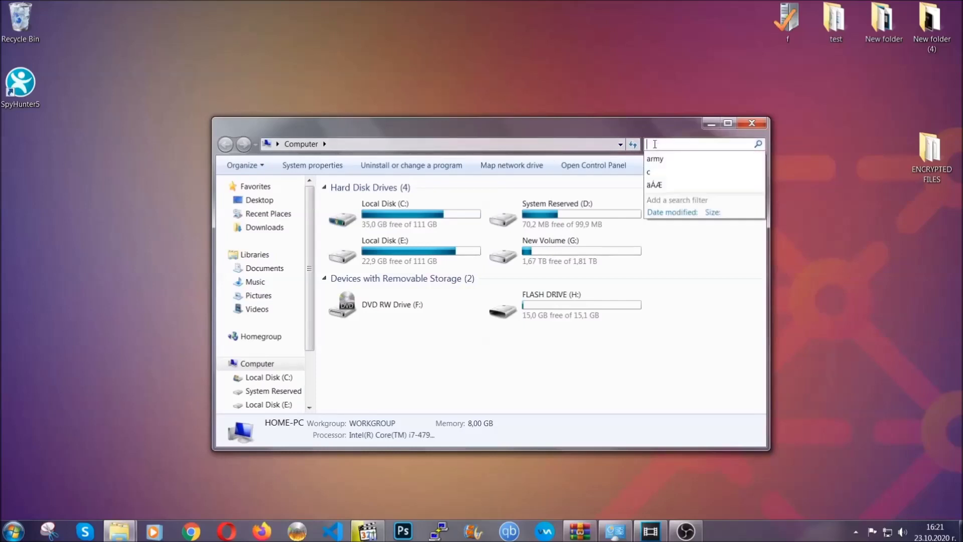
type("file")
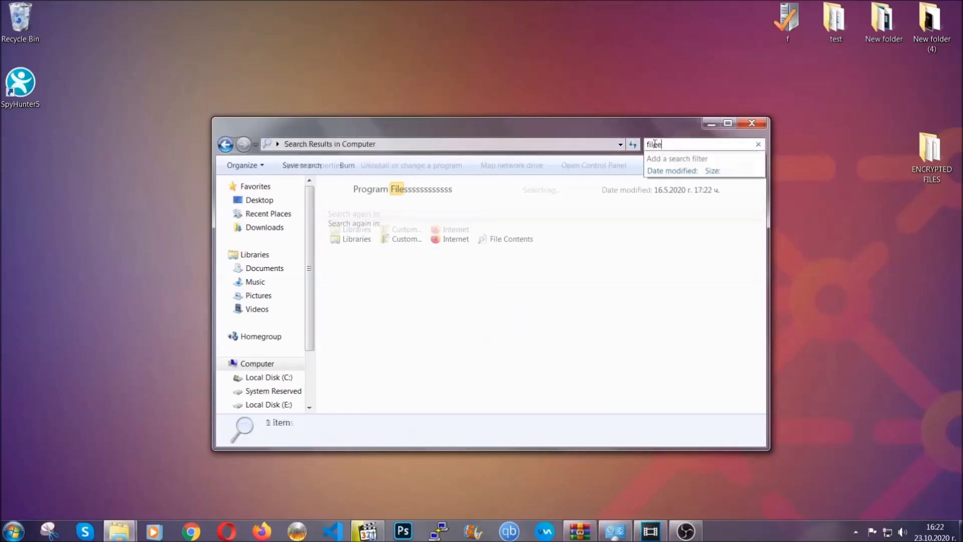
type("extension:exe ")
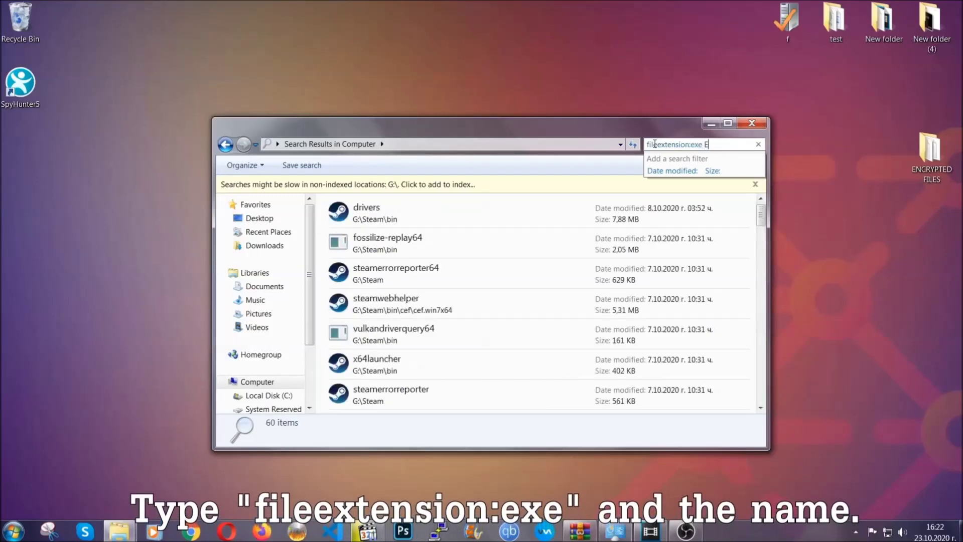
type("Example Virus Name")
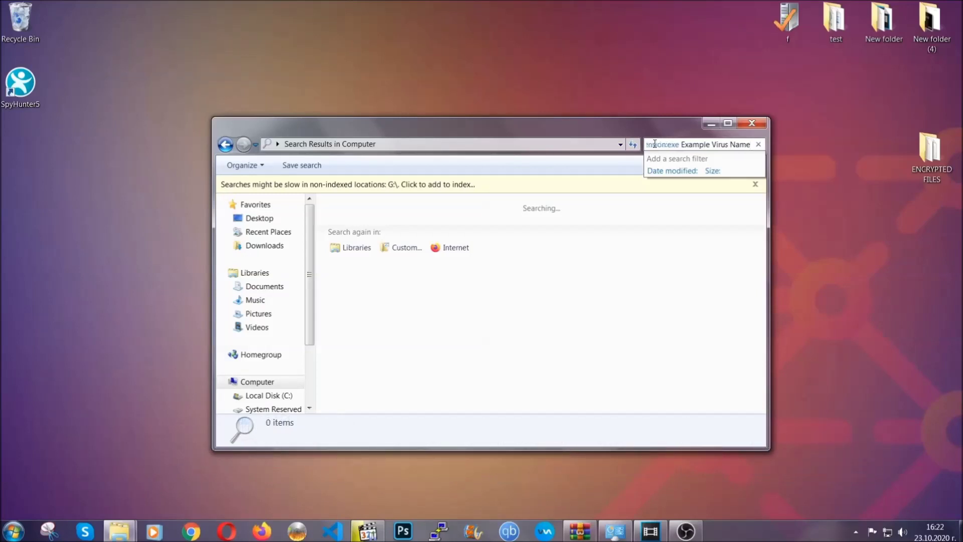
key("Return")
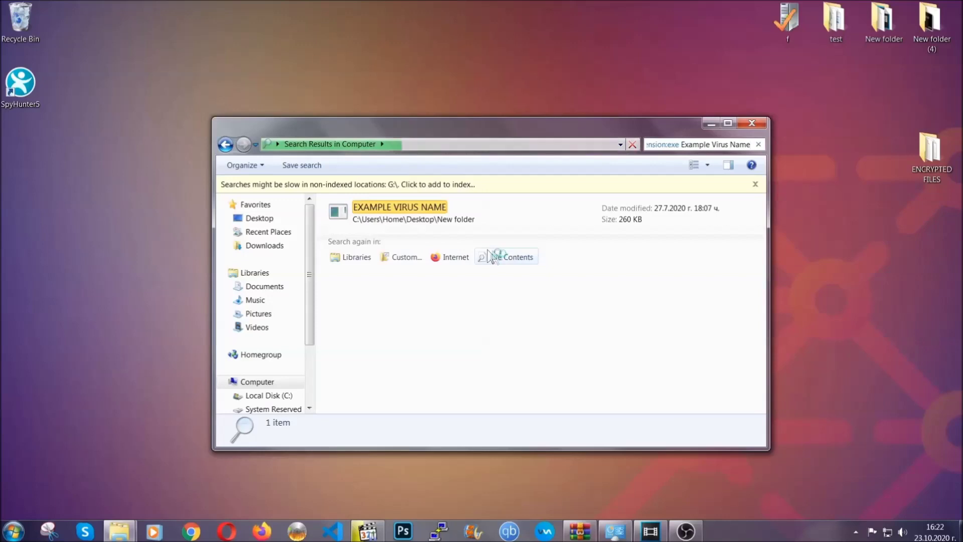
Delete the EXAMPLE VIRUS NAME result to the Recycle Bin and close the window.
left_click(421, 206)
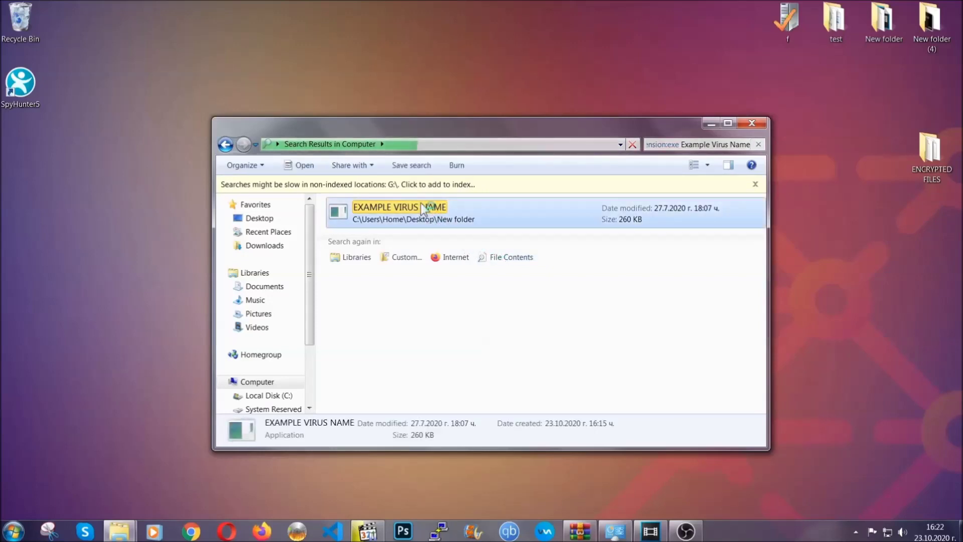
right_click(423, 210)
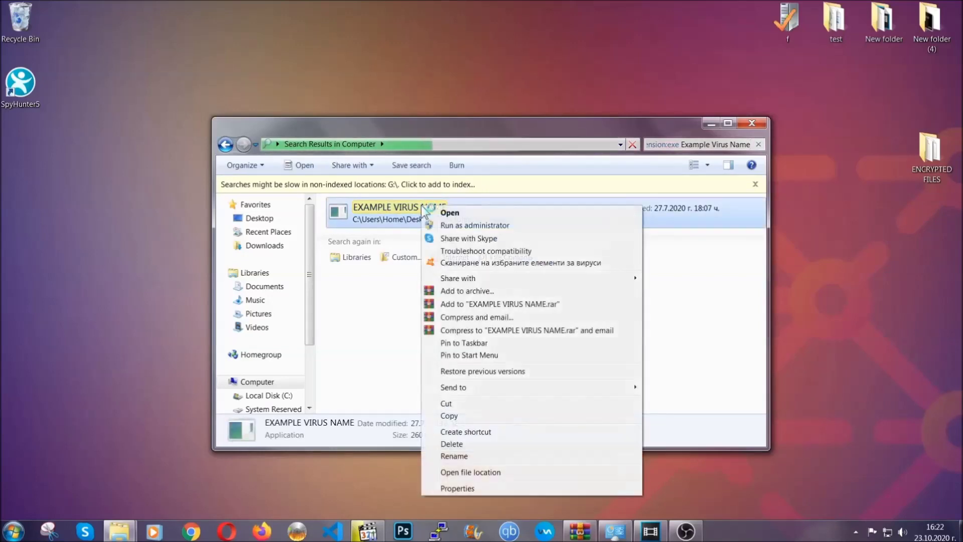
left_click(465, 444)
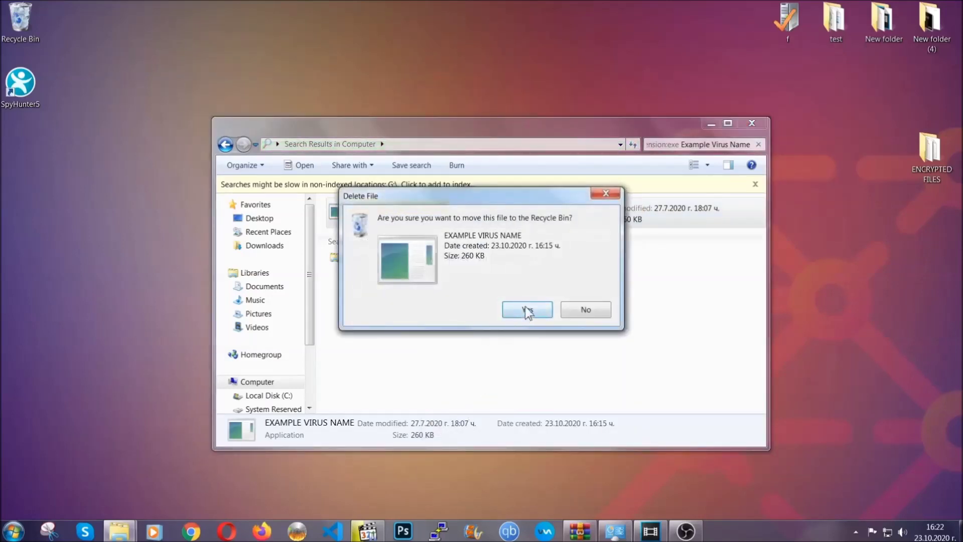
left_click(527, 310)
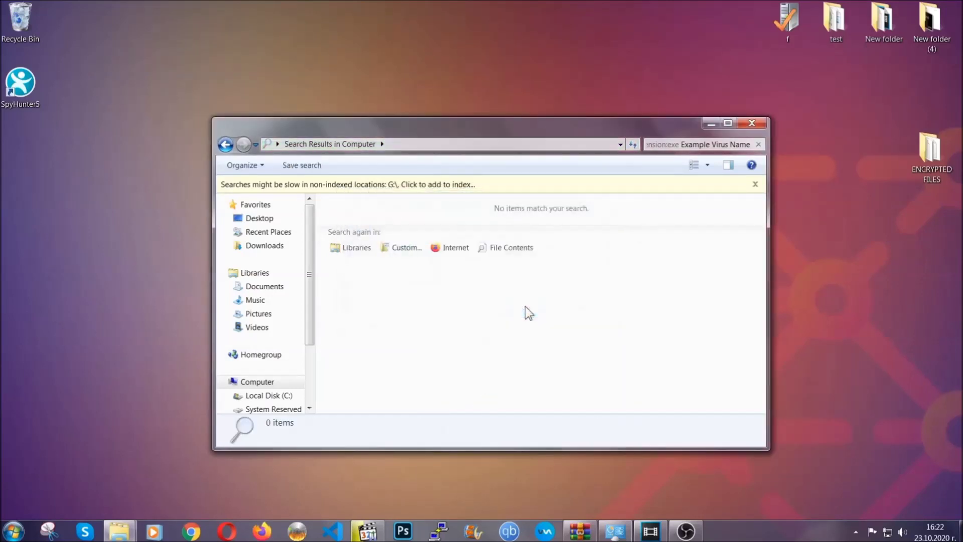
left_click(752, 122)
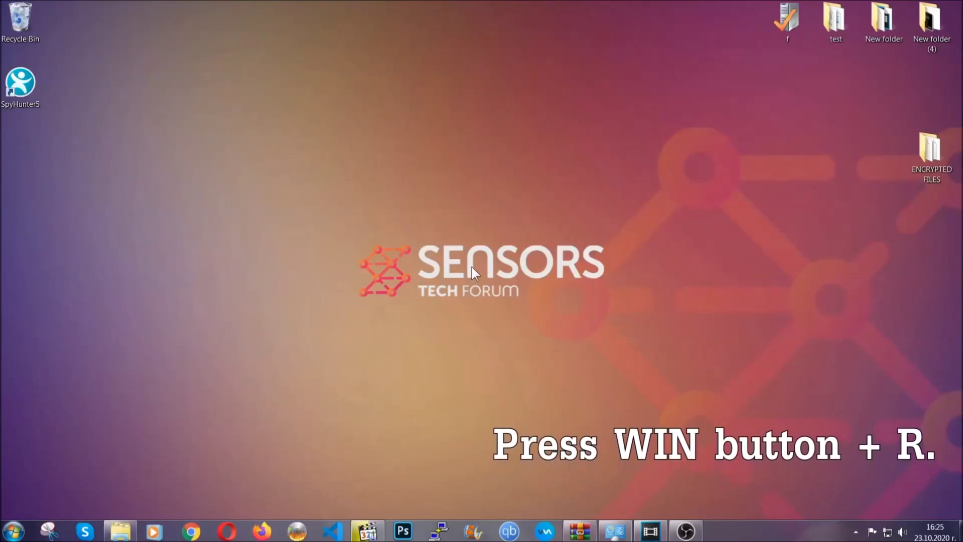
Replace 'cmd' with REGEDIT in the Run dialog to launch Registry Editor.
key("super+r")
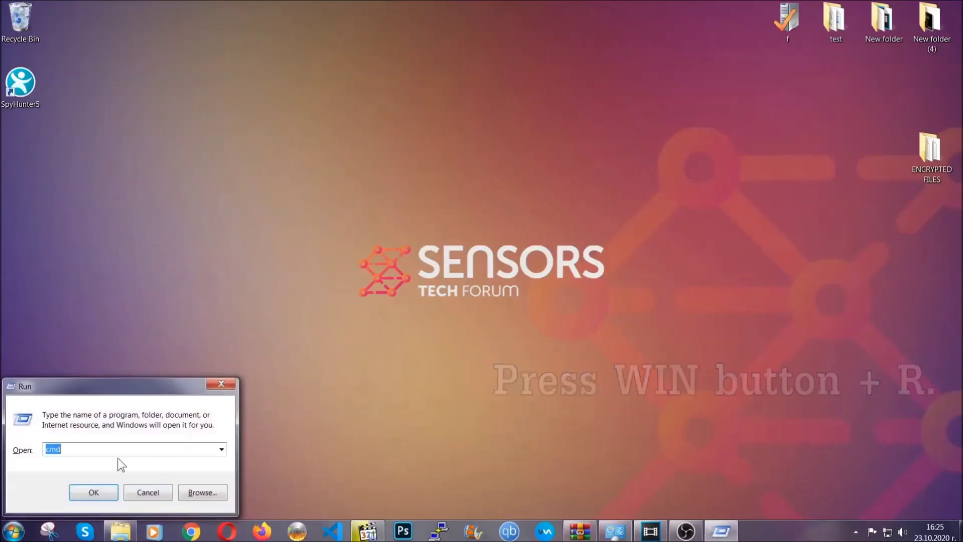
left_click(91, 456)
left_click_drag(91, 456, 12, 454)
type("REGEDIT")
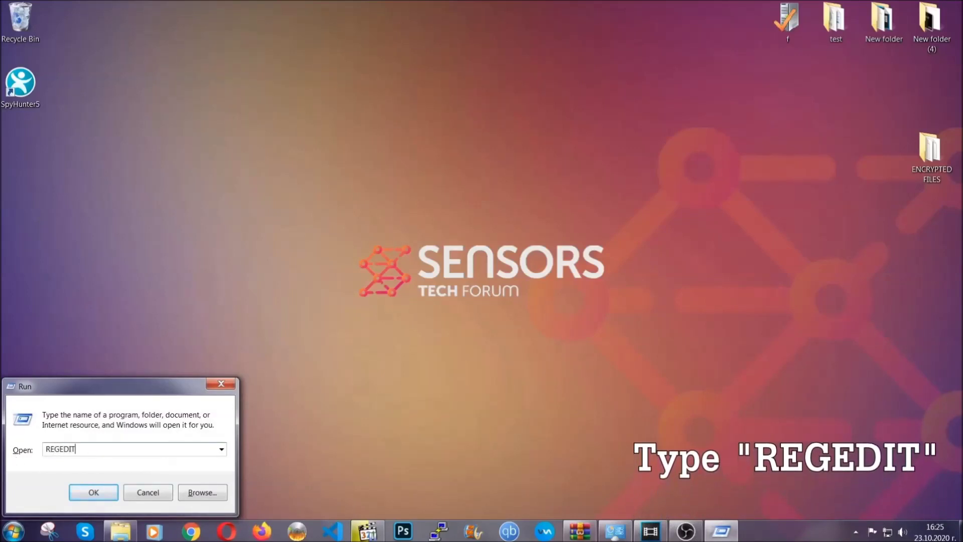
left_click(80, 490)
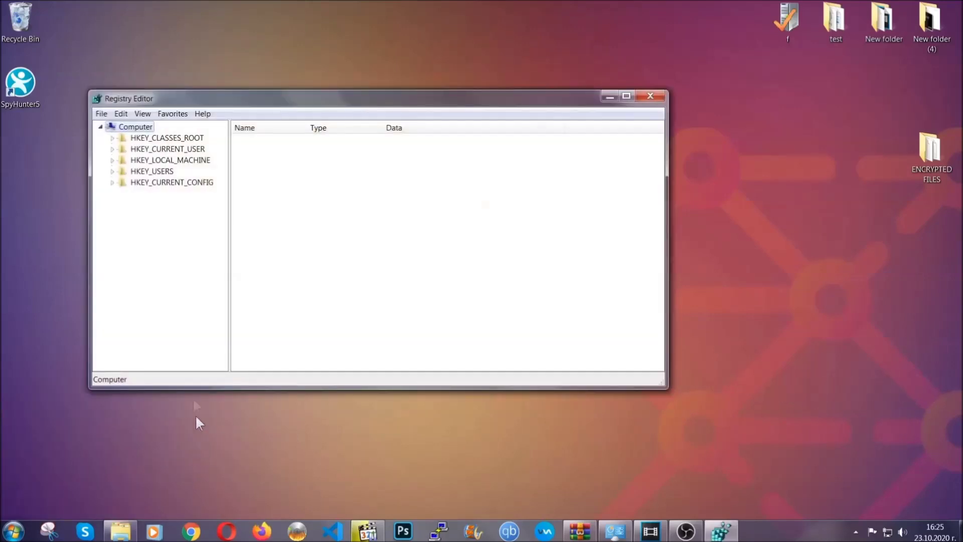
Export the whole registry as BACKUP.reg to the Desktop.
left_click(102, 114)
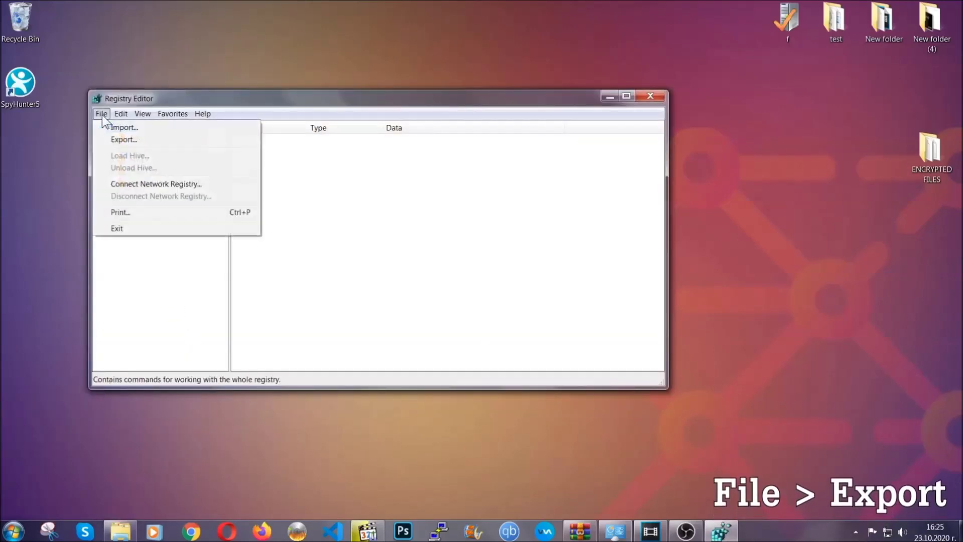
left_click(125, 139)
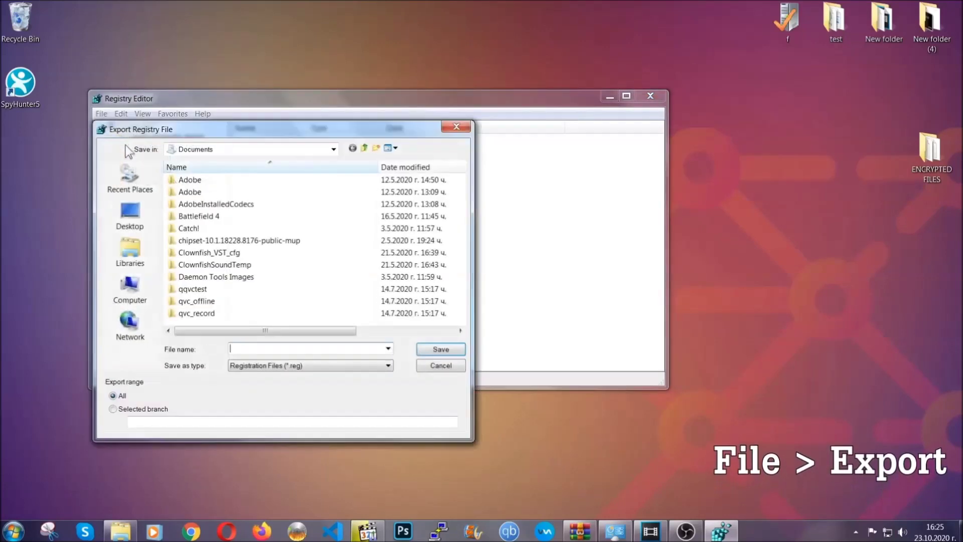
left_click(128, 213)
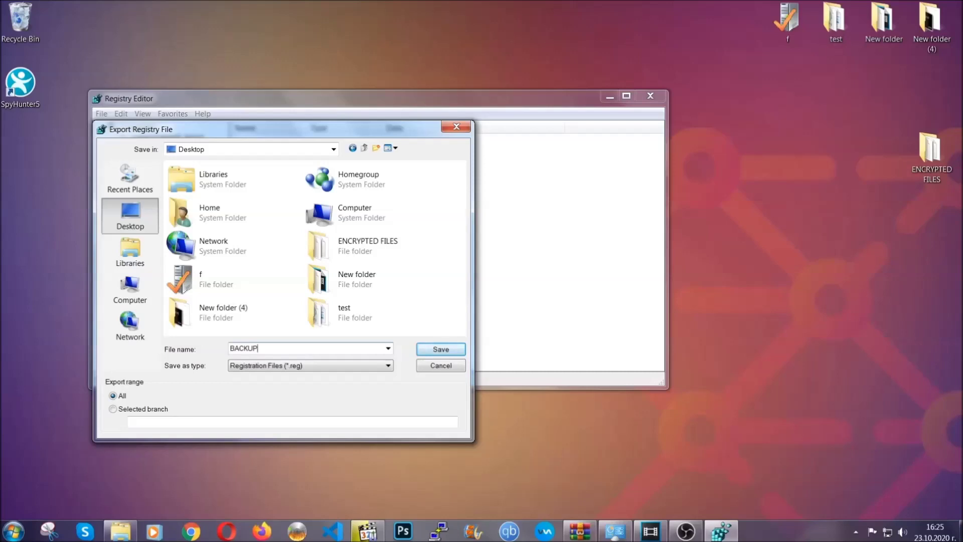
left_click(434, 351)
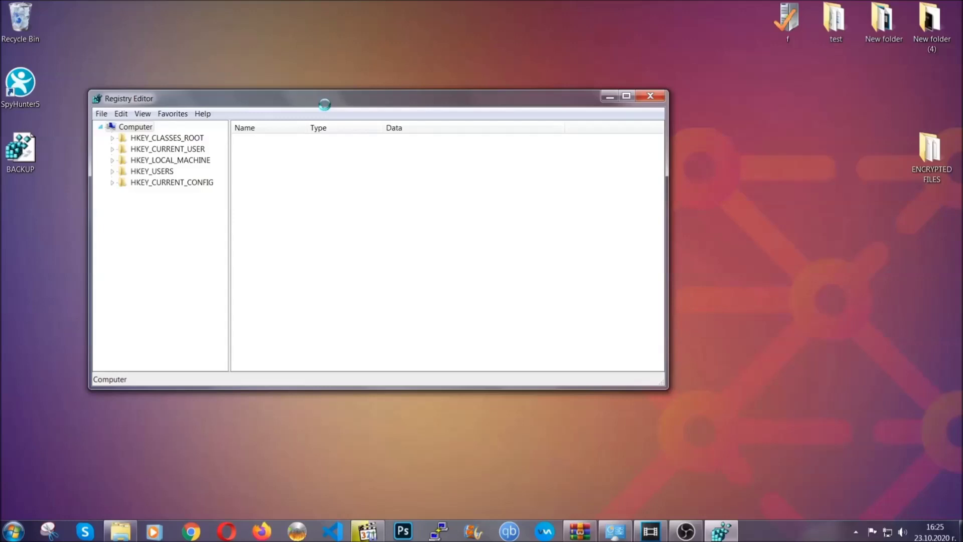
left_click_drag(324, 106, 420, 136)
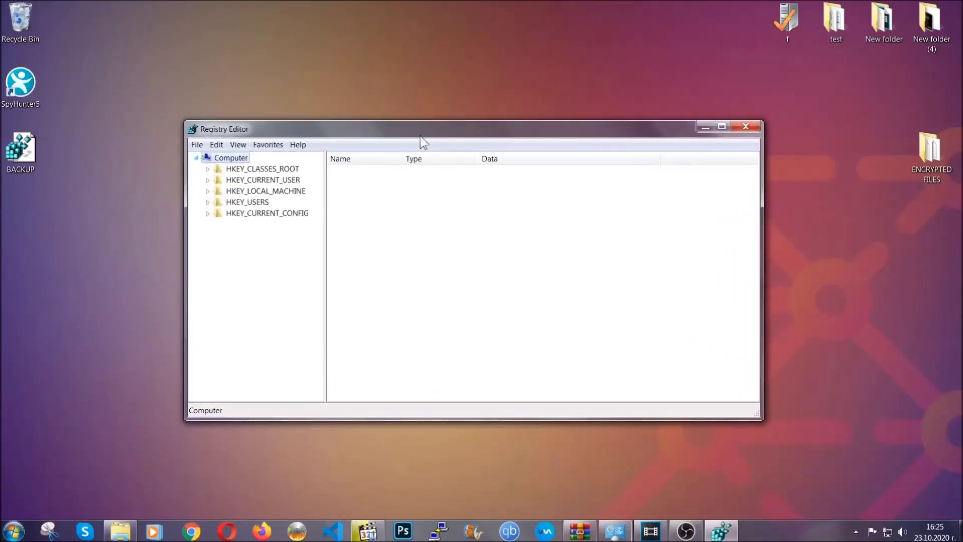
left_click(197, 145)
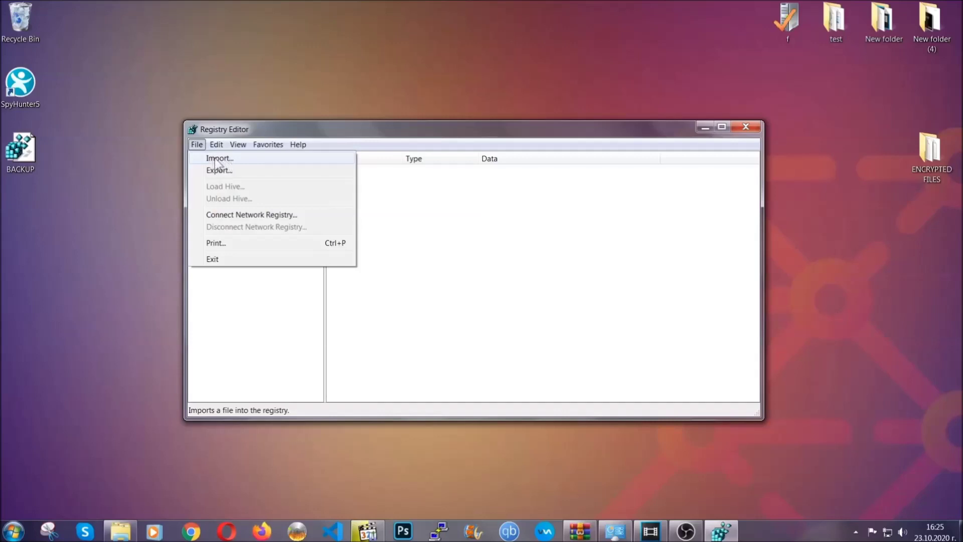
Search the registry for RunOnce to jump to the CurrentVersion startup keys.
left_click(197, 145)
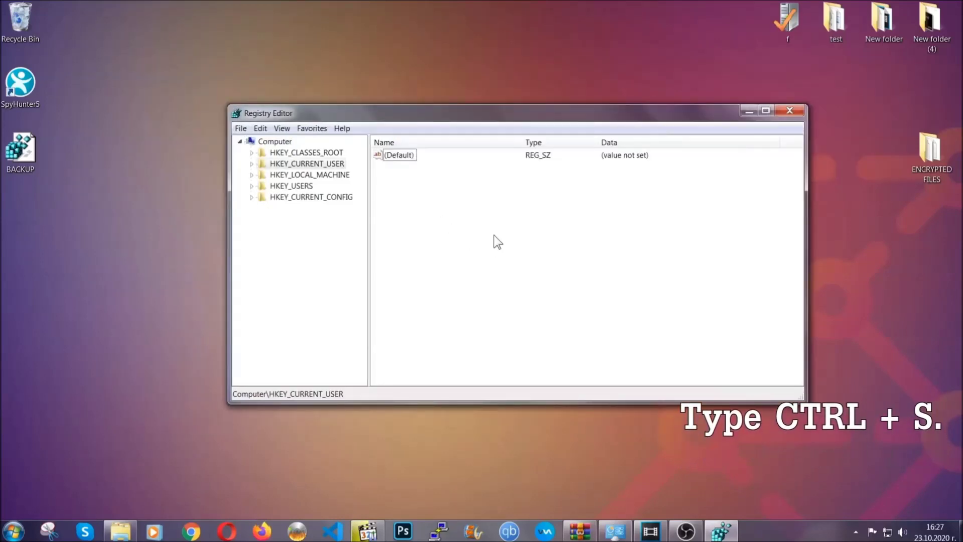
key("ctrl+f")
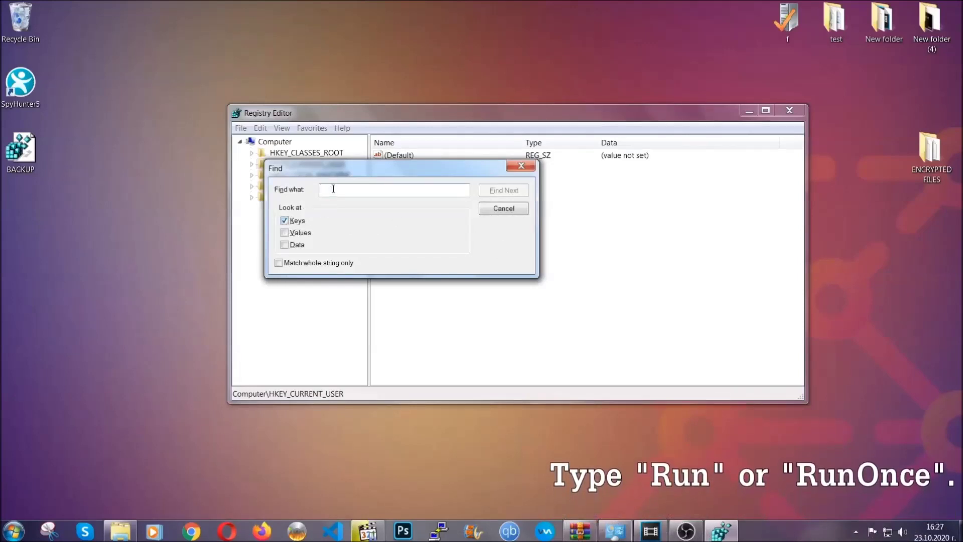
type("RunO")
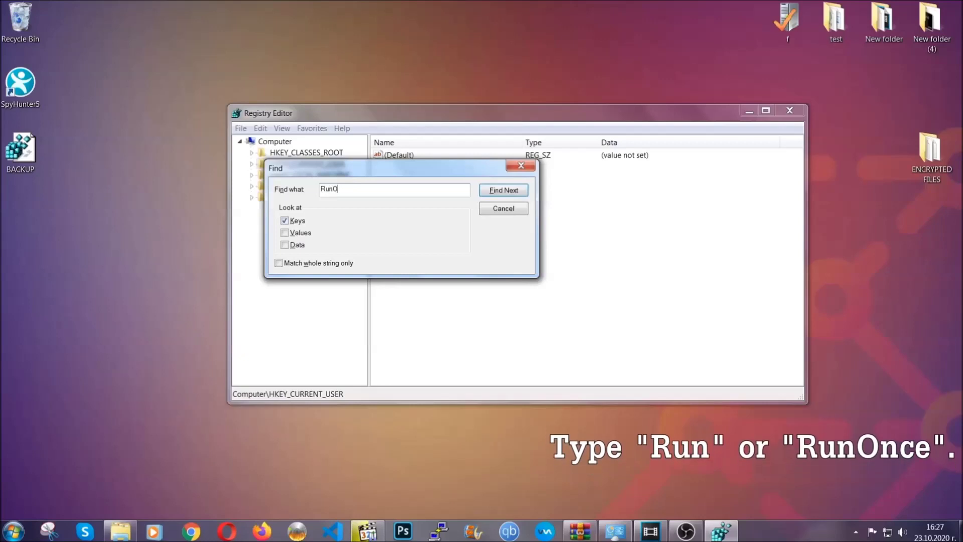
type("nce")
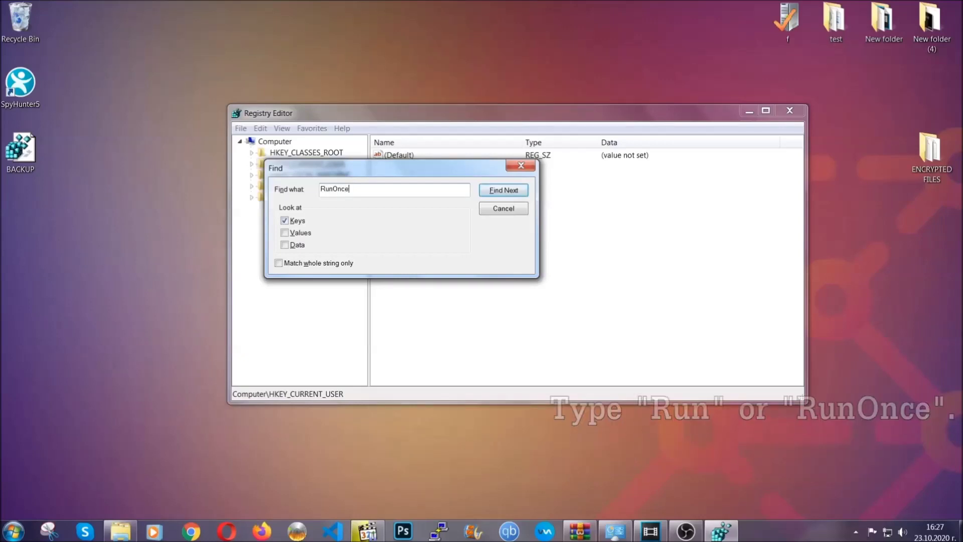
left_click(514, 191)
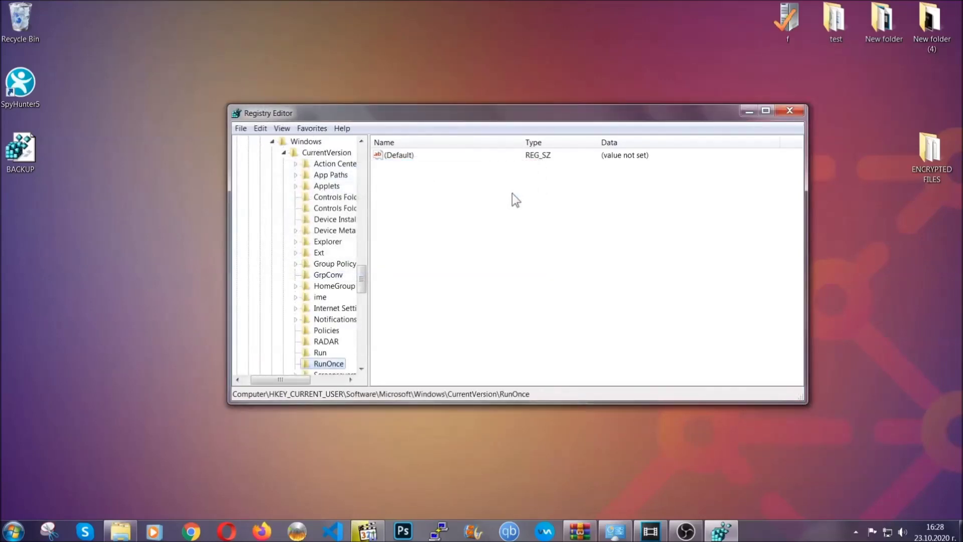
left_click_drag(362, 276, 362, 289)
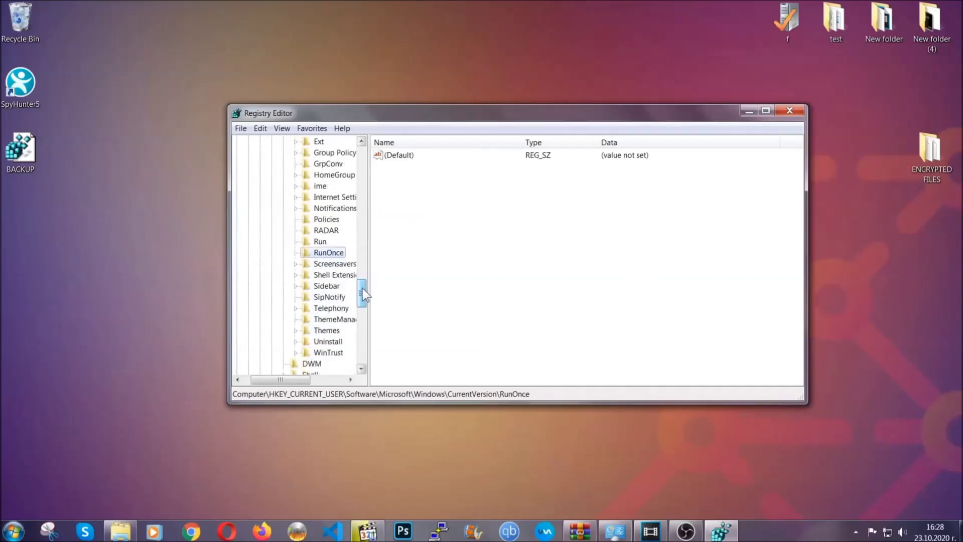
Delete the THE VIRUS value from the Run key and confirm.
left_click(320, 241)
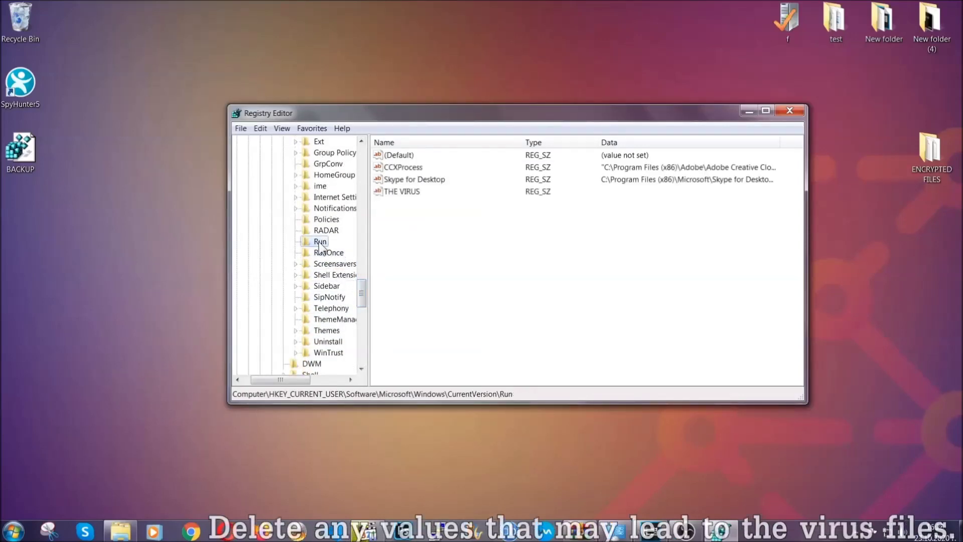
left_click(395, 193)
right_click(396, 192)
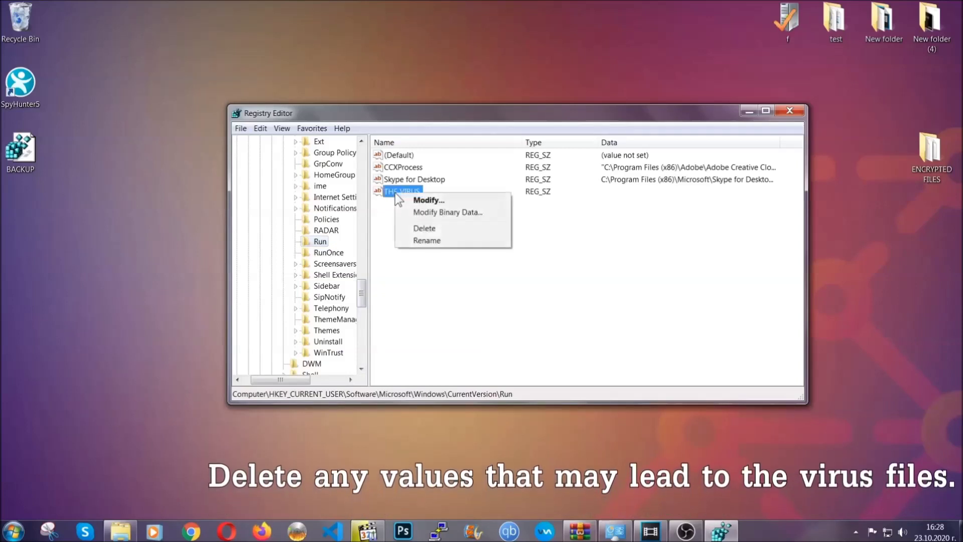
left_click(416, 228)
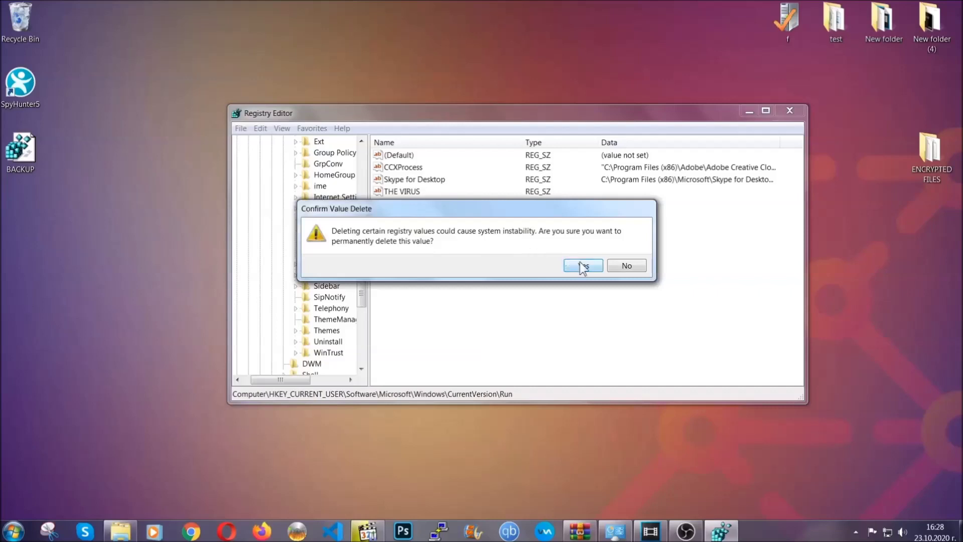
left_click(582, 266)
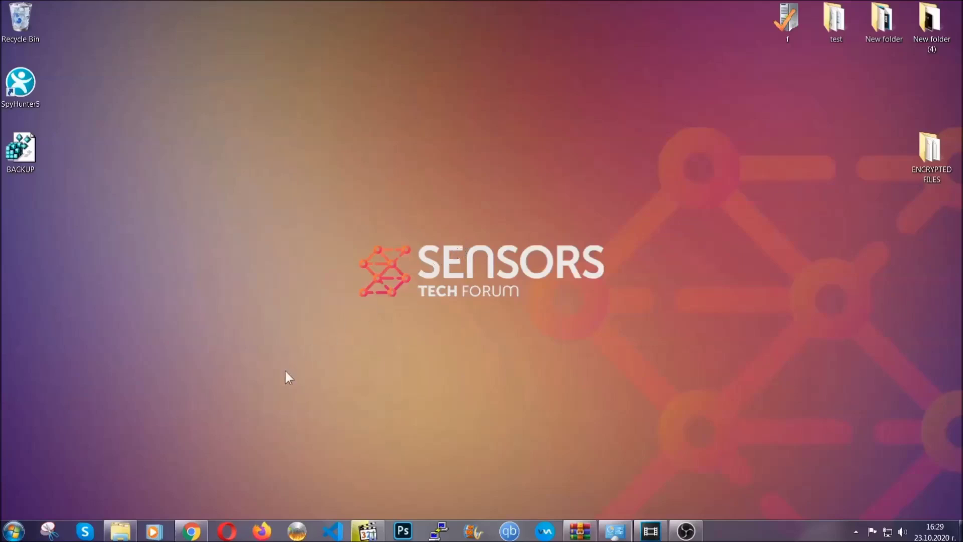
Return to the recovery article in Chrome and expand Method 2 - Restore Data via Windows Backup.
left_click(190, 530)
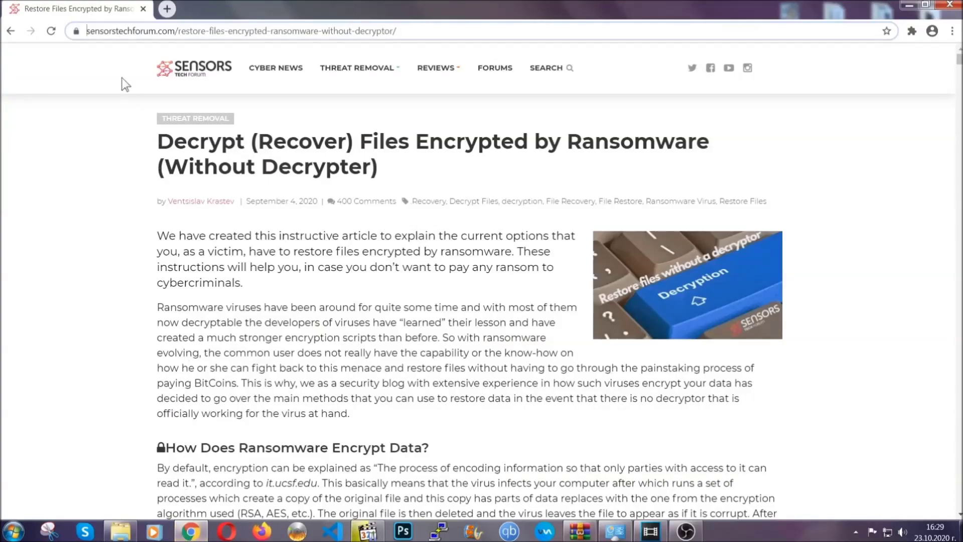
left_click_drag(87, 32, 434, 35)
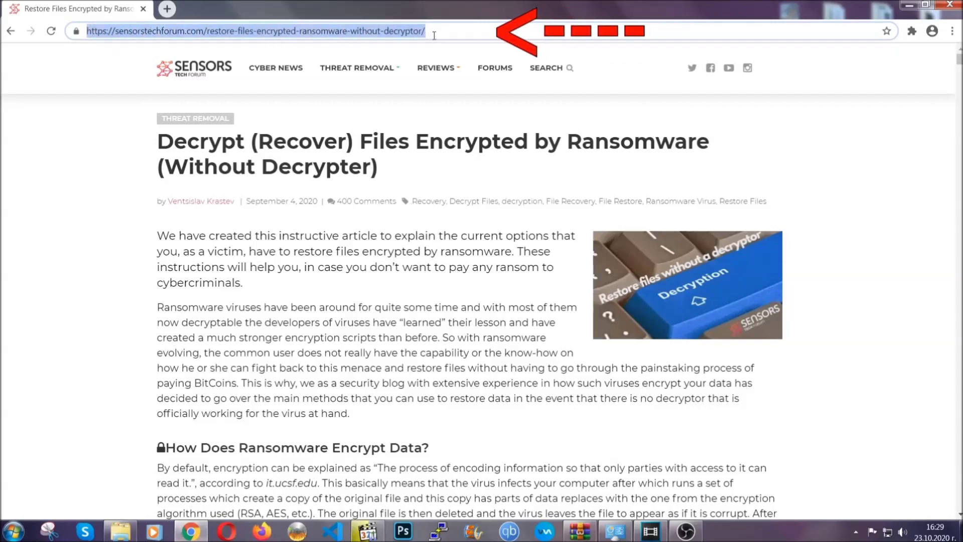
mouse_move(435, 95)
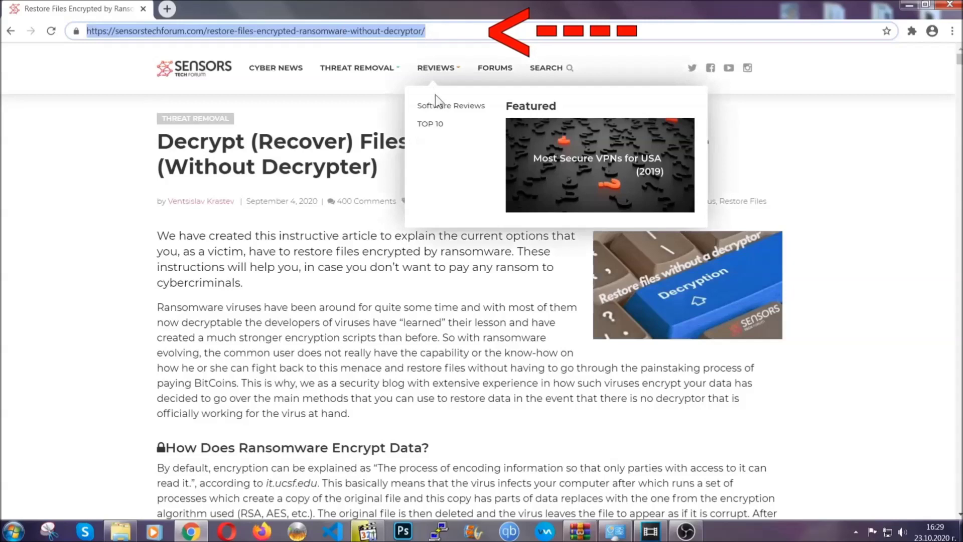
scroll(495, 274, "down", 5)
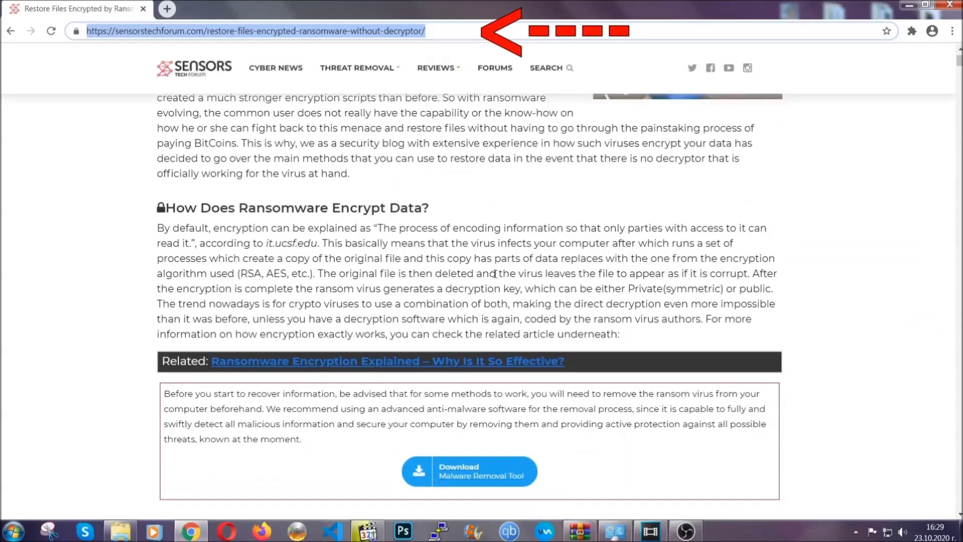
scroll(495, 274, "down", 6)
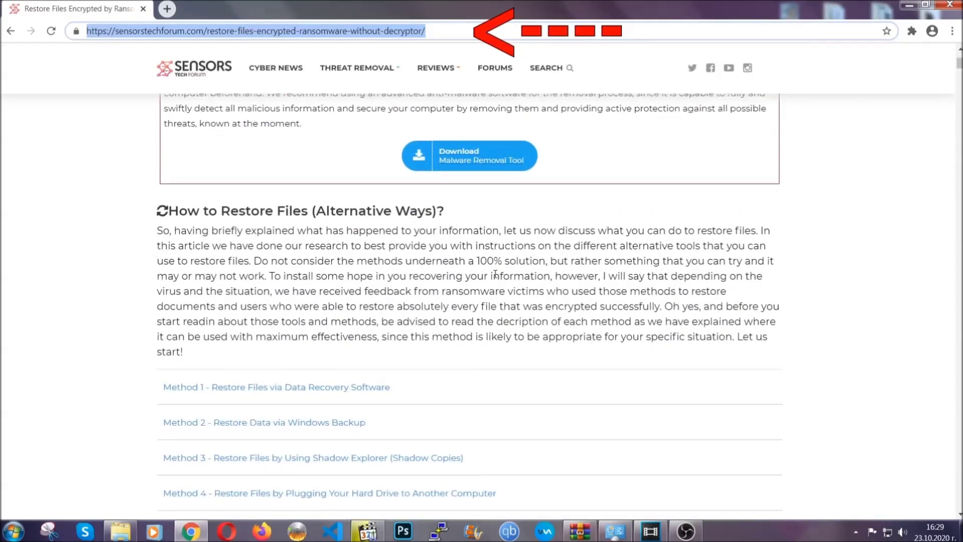
scroll(495, 273, "down", 4)
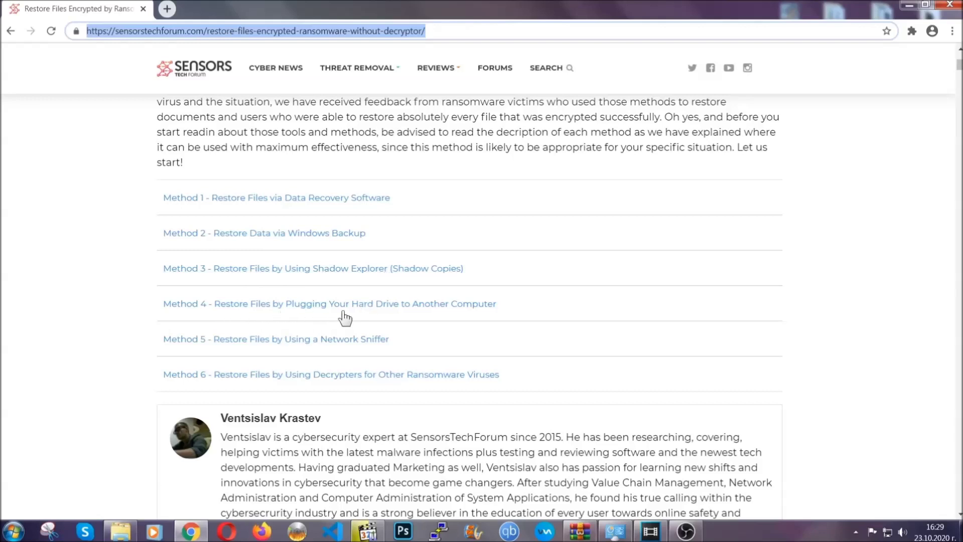
left_click(300, 233)
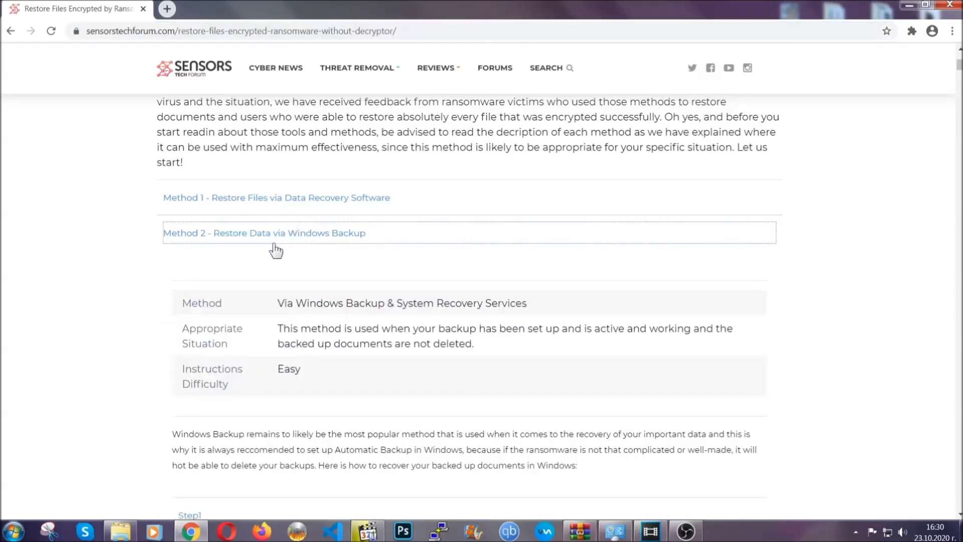
Expand Step1, Step2 and Step3 of the Windows Backup method.
left_click_drag(277, 303, 338, 381)
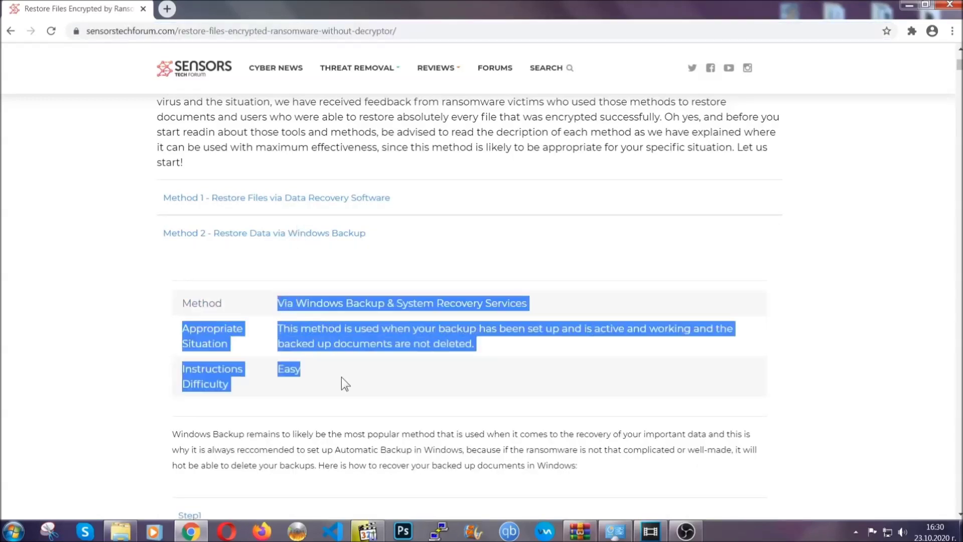
left_click(344, 374)
scroll(344, 374, "down", 4)
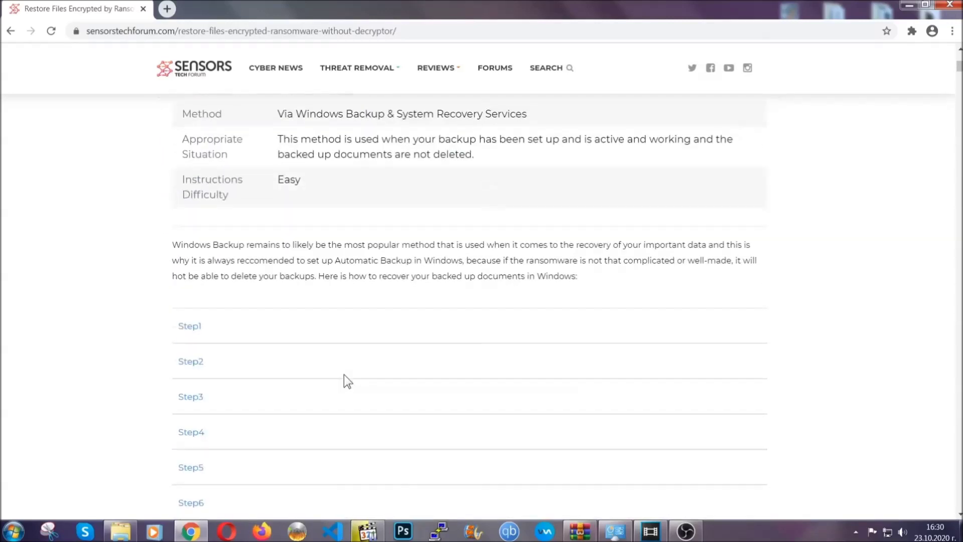
scroll(344, 374, "down", 1)
left_click(196, 262)
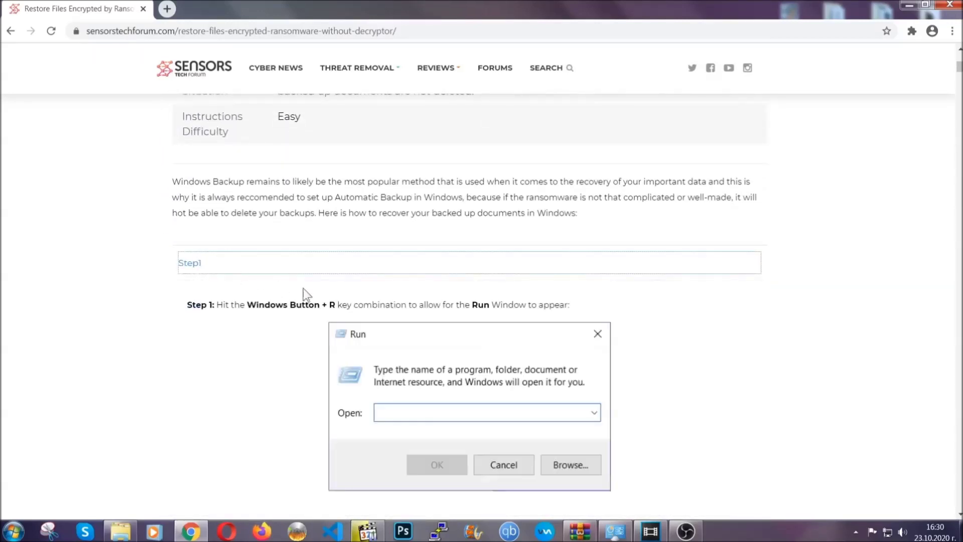
scroll(451, 316, "down", 5)
left_click(225, 316)
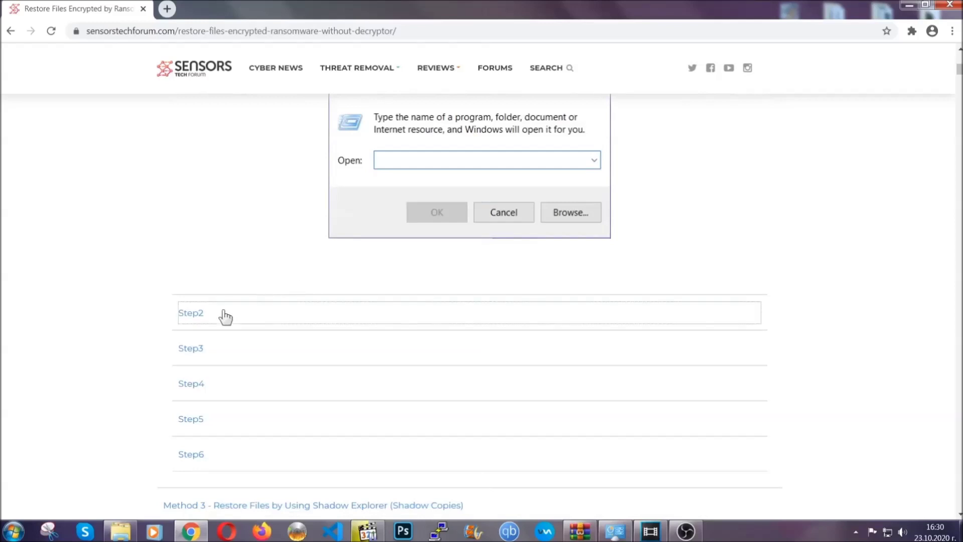
scroll(432, 317, "down", 5)
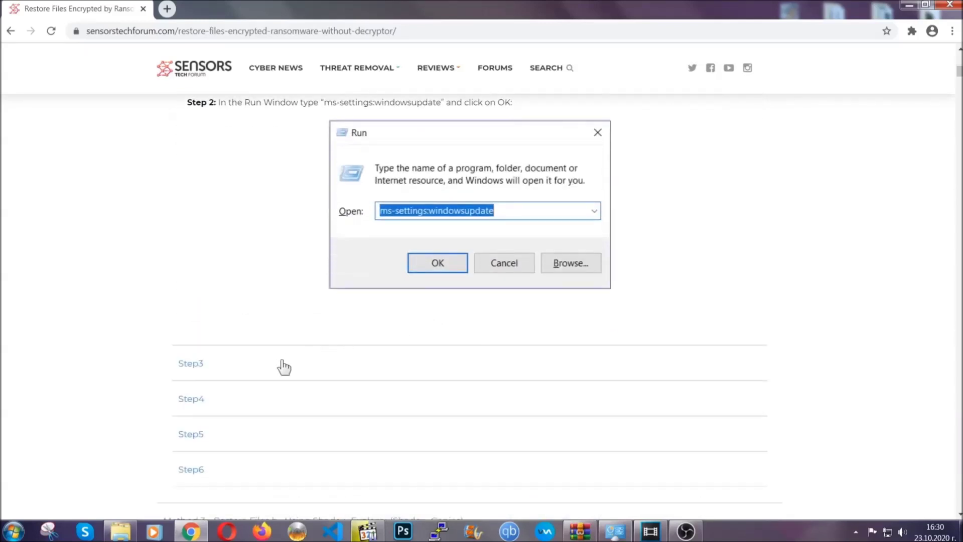
left_click(284, 367)
Scroll through the expanded steps and minimize Chrome to show the desktop.
scroll(426, 344, "down", 4)
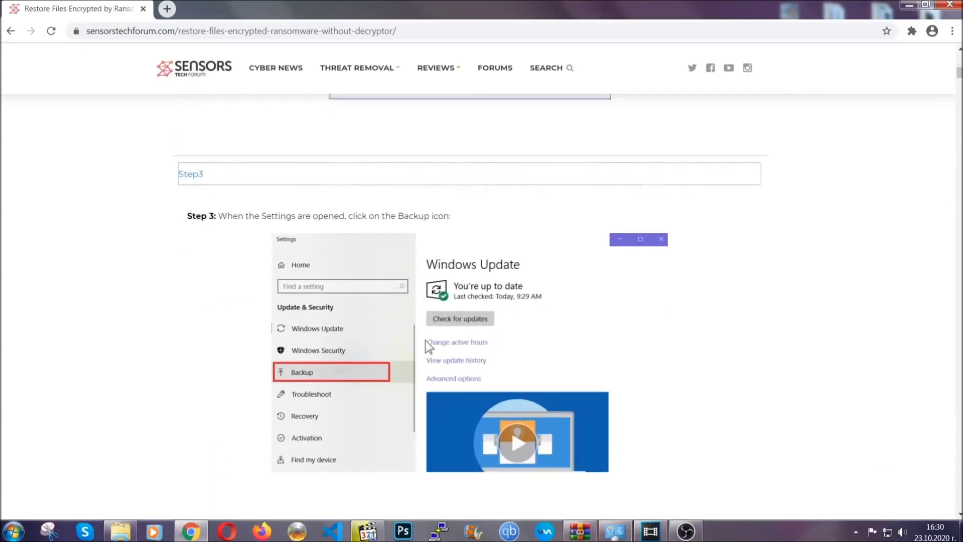
scroll(425, 341, "down", 2)
scroll(424, 343, "down", 2)
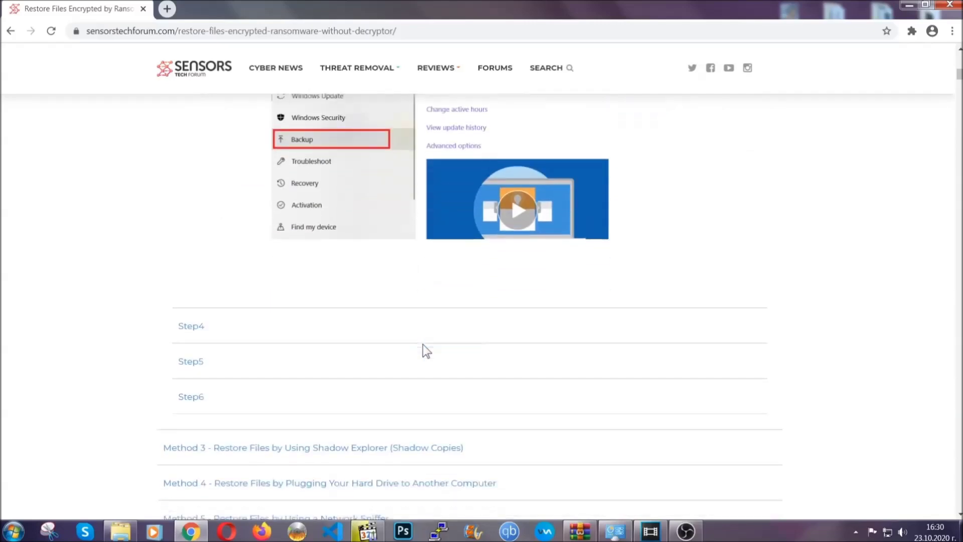
scroll(423, 344, "down", 7)
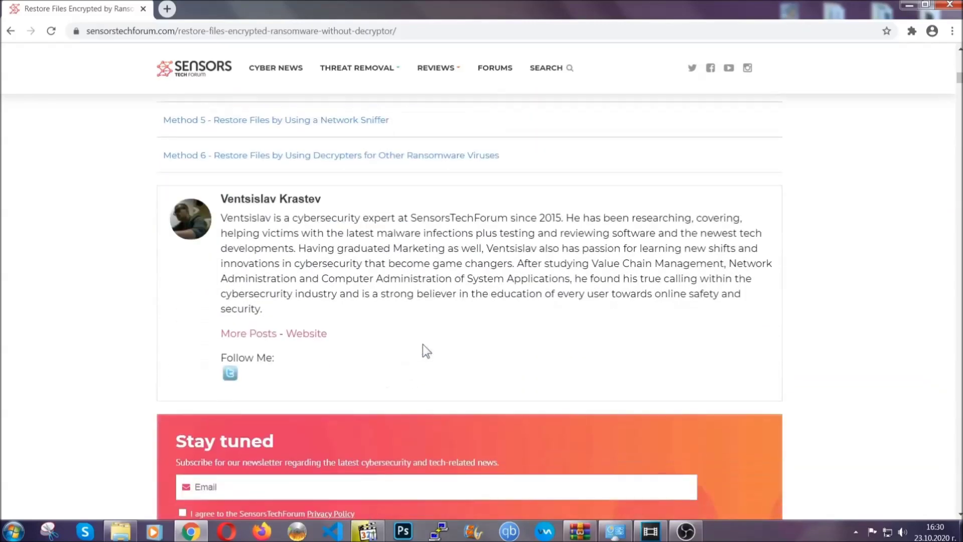
scroll(423, 344, "up", 20)
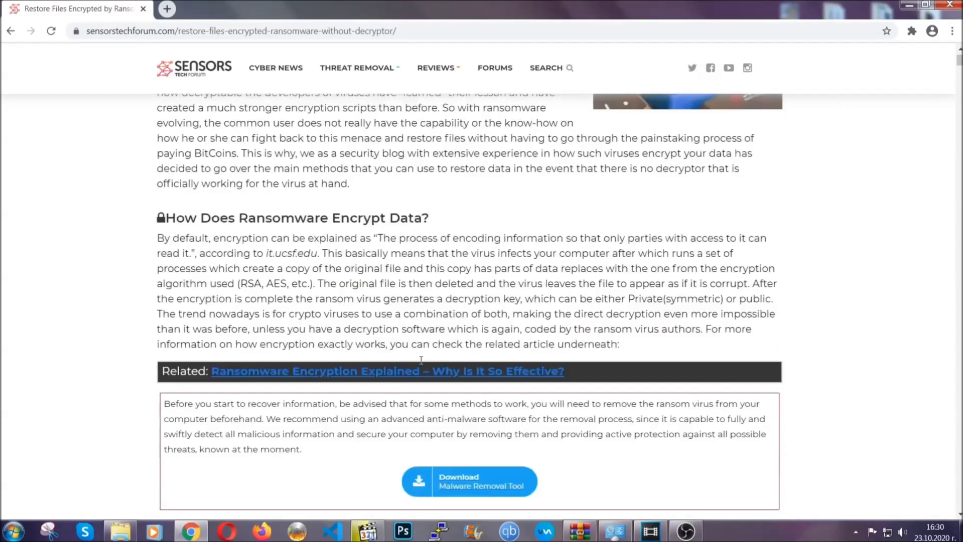
scroll(421, 359, "up", 4)
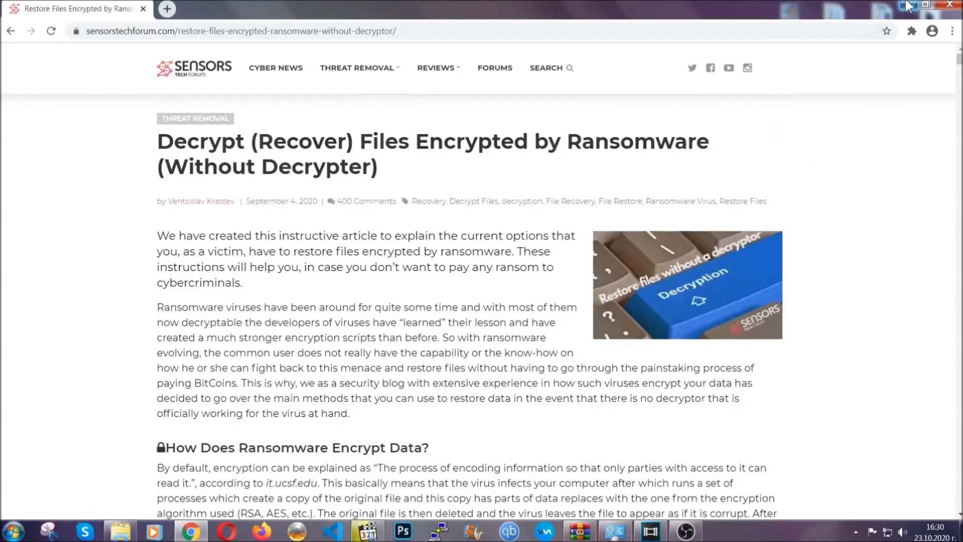
left_click(906, 5)
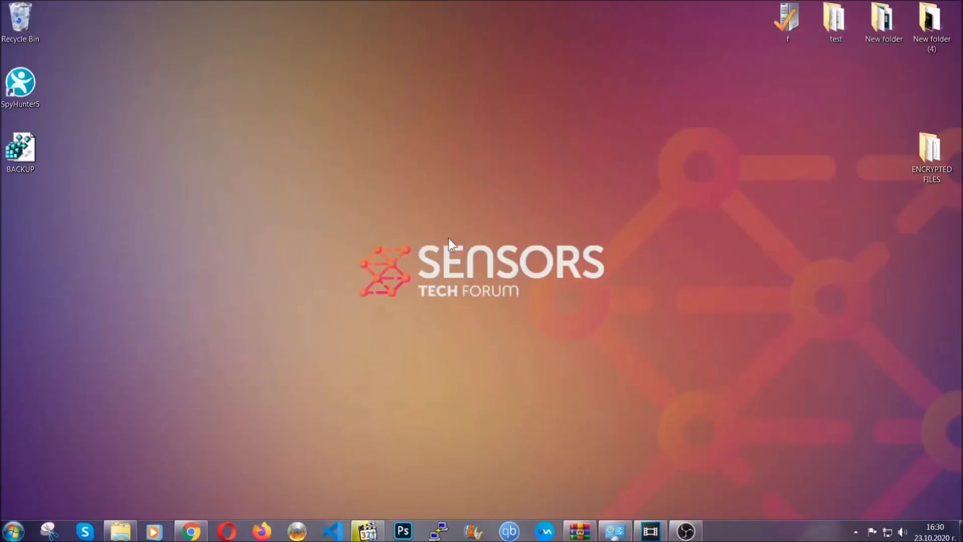